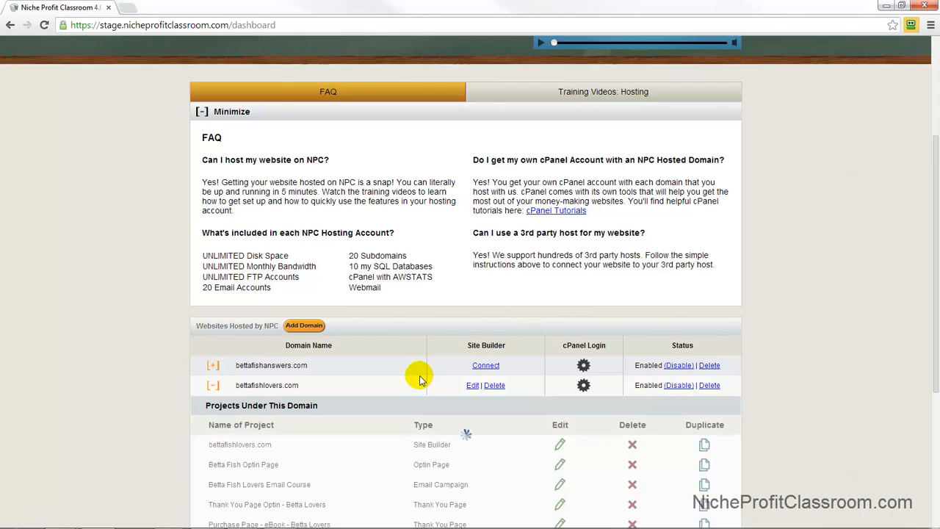
Open the Betta Fish Optin Page project of bettafishlovers.com for editing and review the page down to its footer placeholder links.
scroll(420, 380, down, 3)
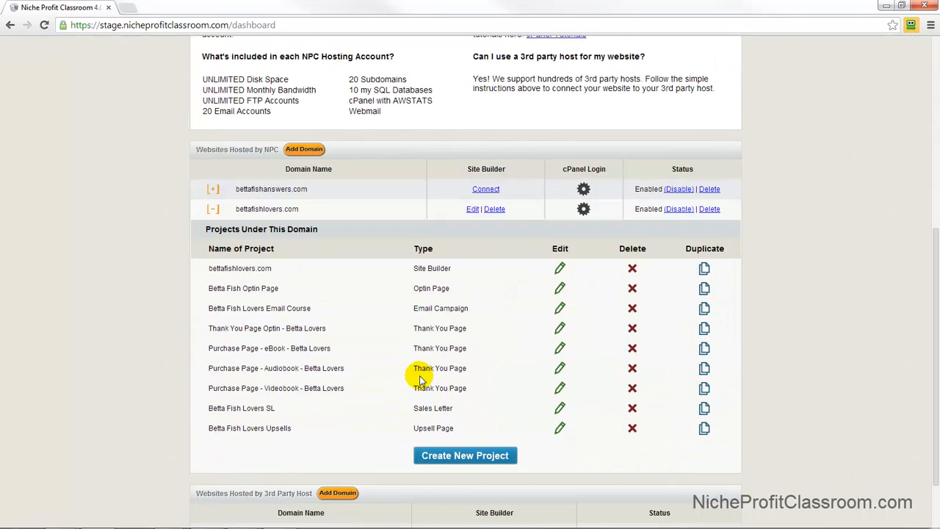
click(560, 288)
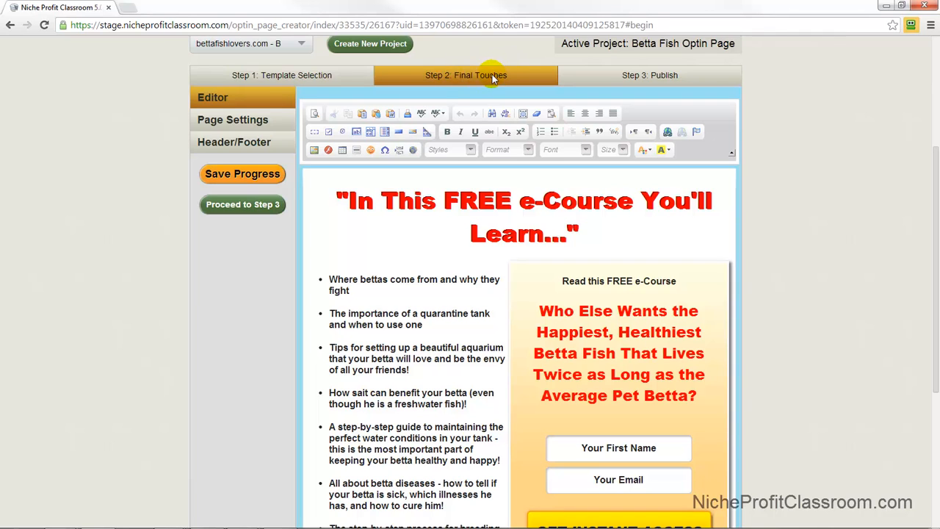
scroll(400, 323, down, 4)
scroll(408, 305, up, 2)
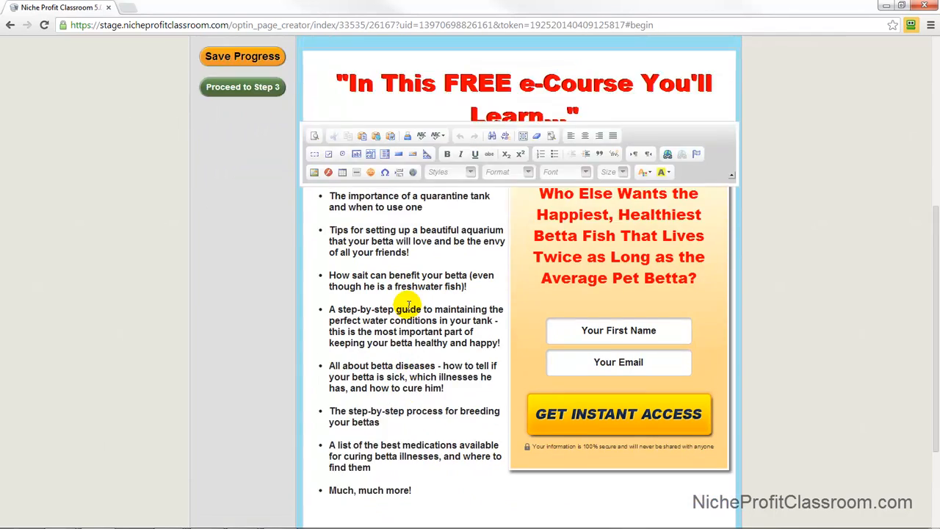
scroll(410, 307, down, 3)
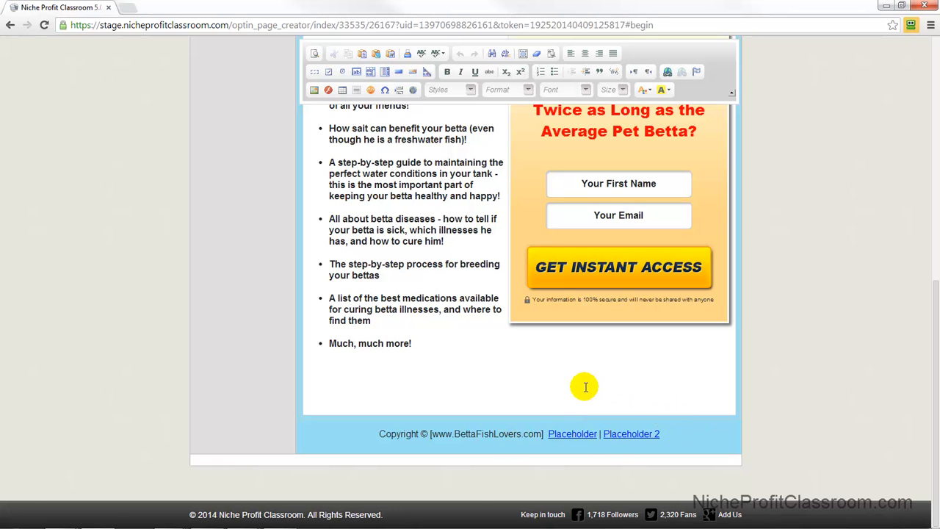
scroll(426, 350, up, 3)
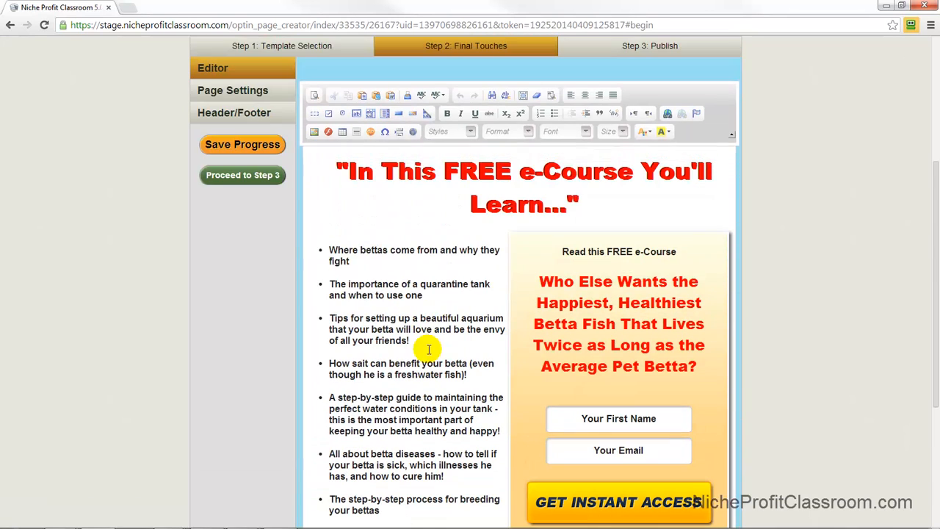
Open the opt-in page's header and footer includes and expand the code of the default footer entry.
click(237, 112)
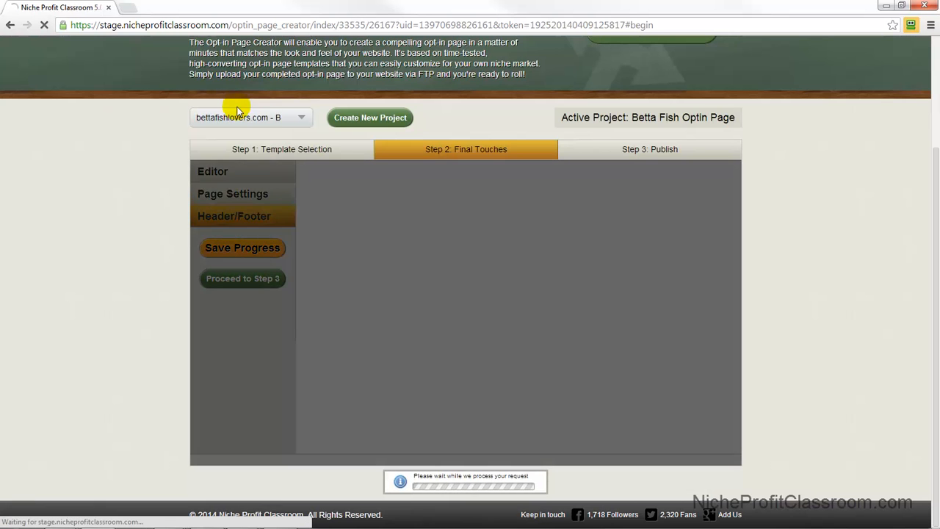
scroll(491, 261, down, 1)
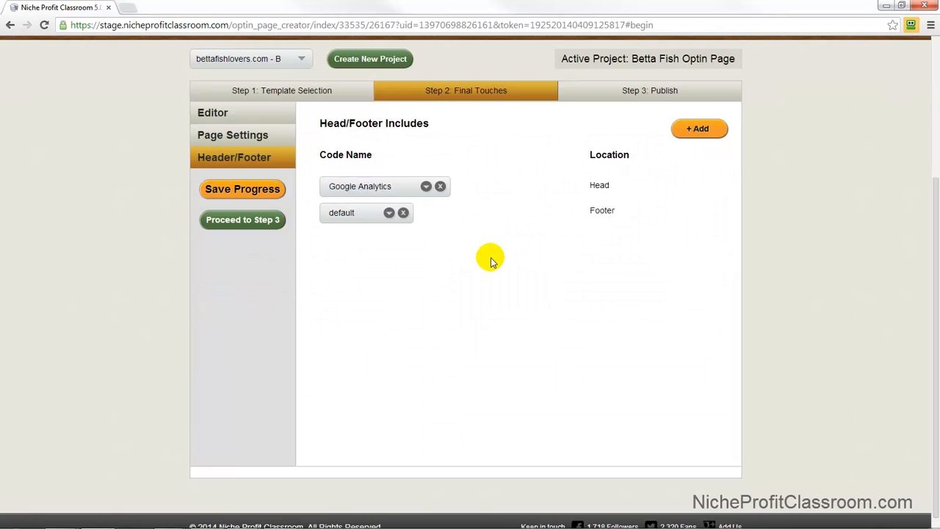
click(388, 212)
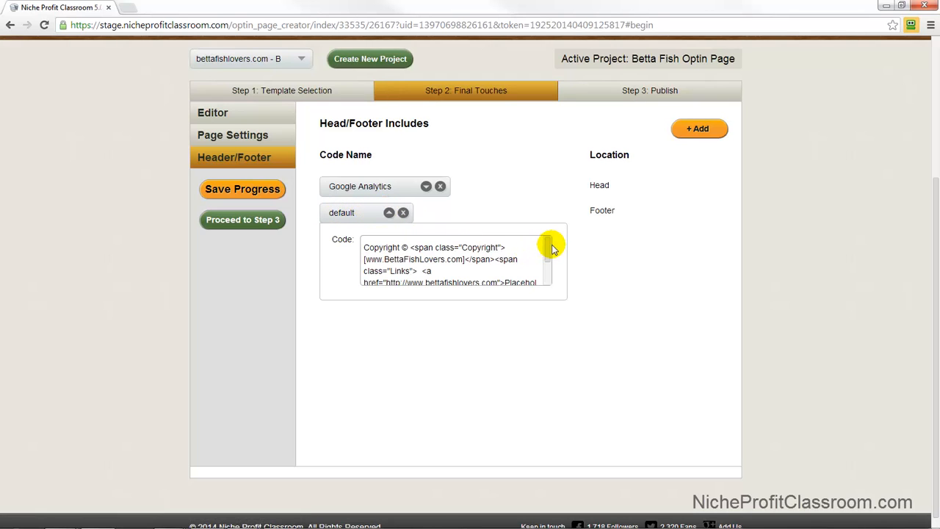
mouse_move(548, 243)
mouse_down()
mouse_move(550, 254)
mouse_move(549, 245)
mouse_up()
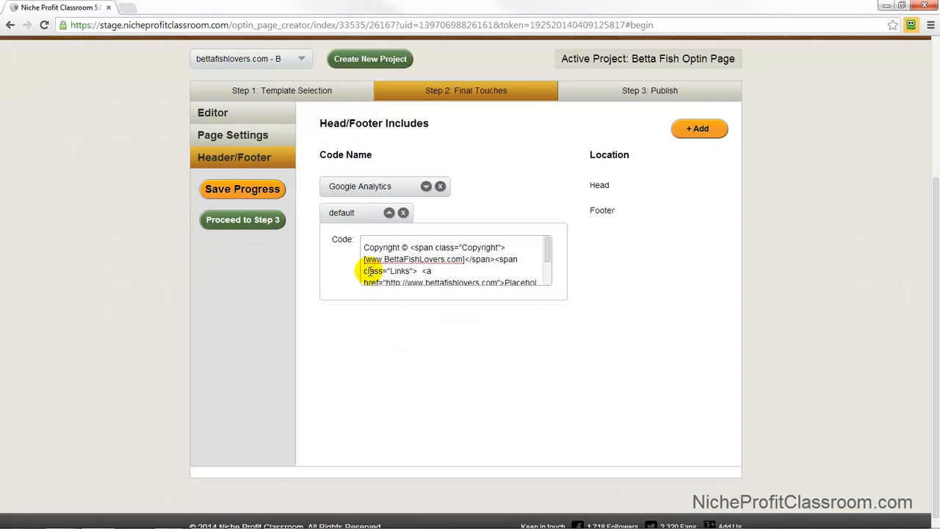
Copy the entire default footer code into a new Notepad document and widen its window for easier reading.
drag(365, 248, 551, 296)
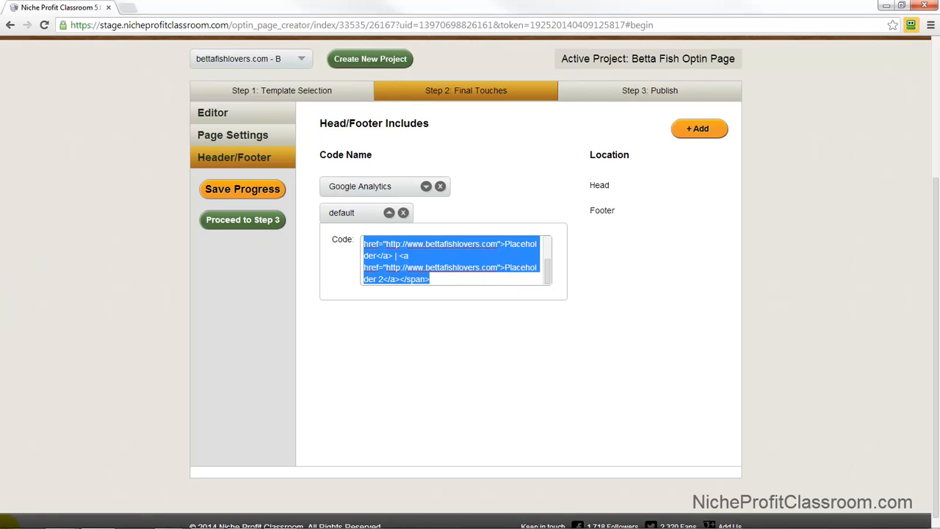
click(15, 517)
click(66, 173)
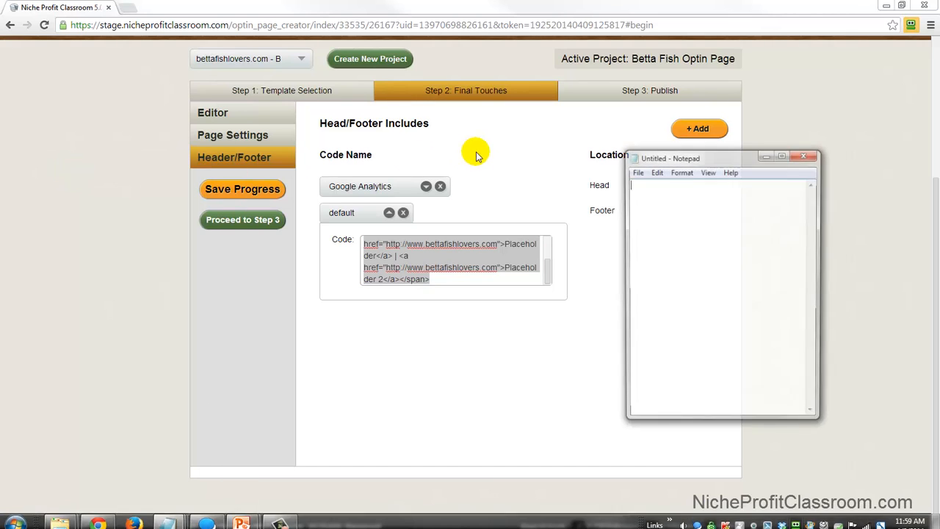
text(Copyright © <span class="Copyright">[www.BettaFishLovers.com]</span><span class="Links">  <a href="http://www.bettafishlovers.com">Placeholder</a> | <a href="http://www.bettafishlovers.com">Placeholder 2</a></span>)
drag(680, 148, 295, 151)
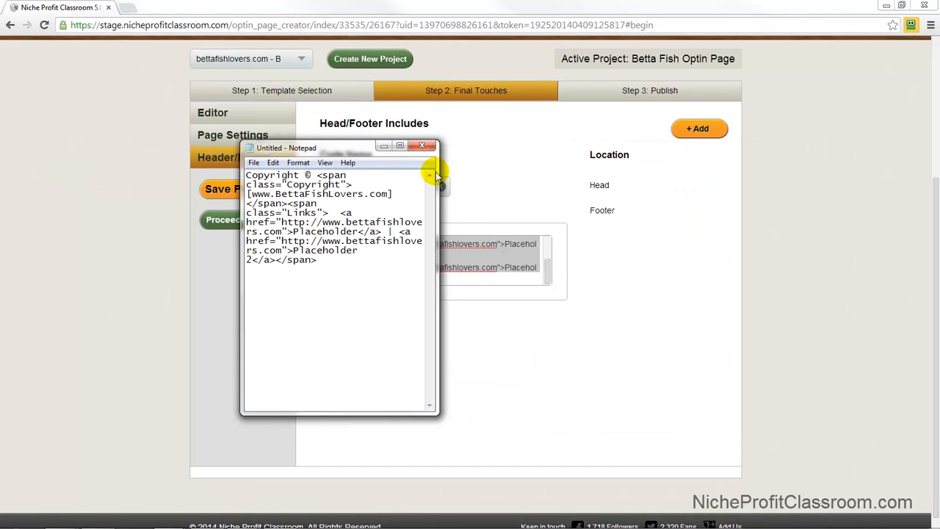
drag(439, 173, 760, 165)
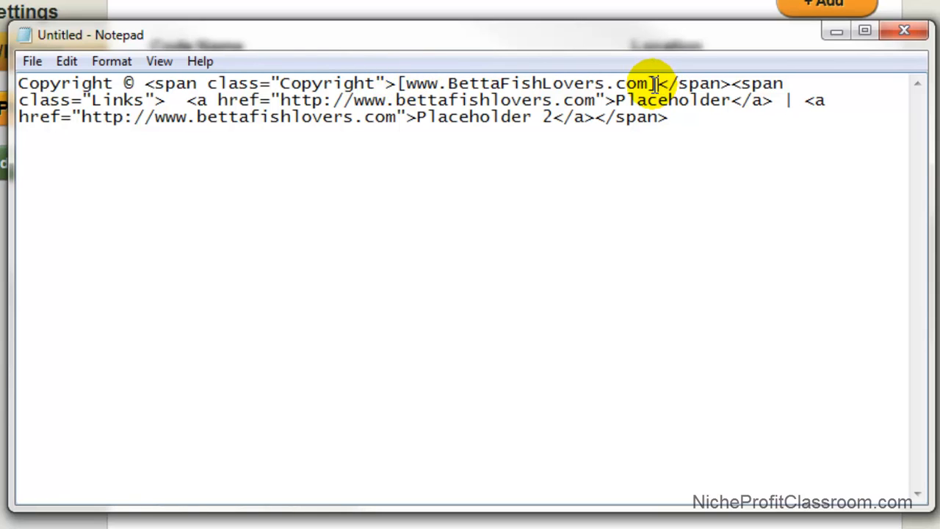
drag(656, 83, 648, 83)
key(Delete)
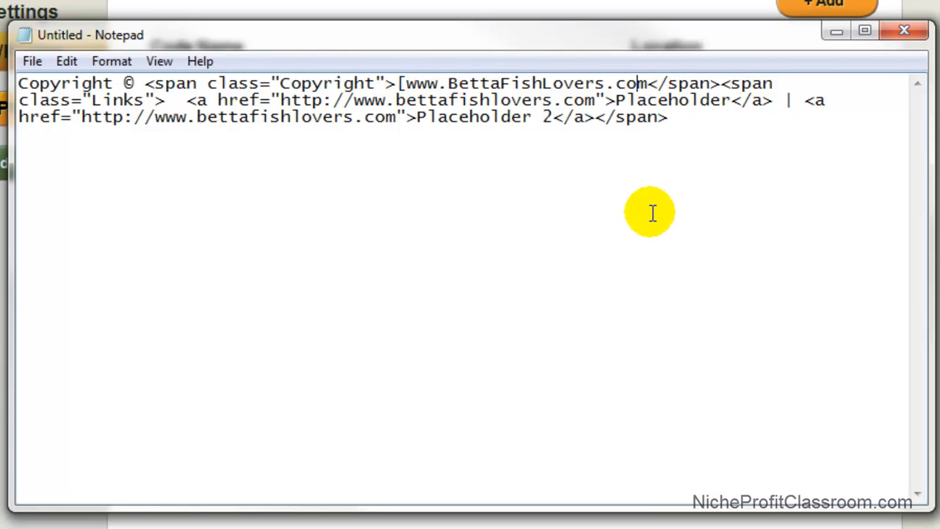
key(Delete)
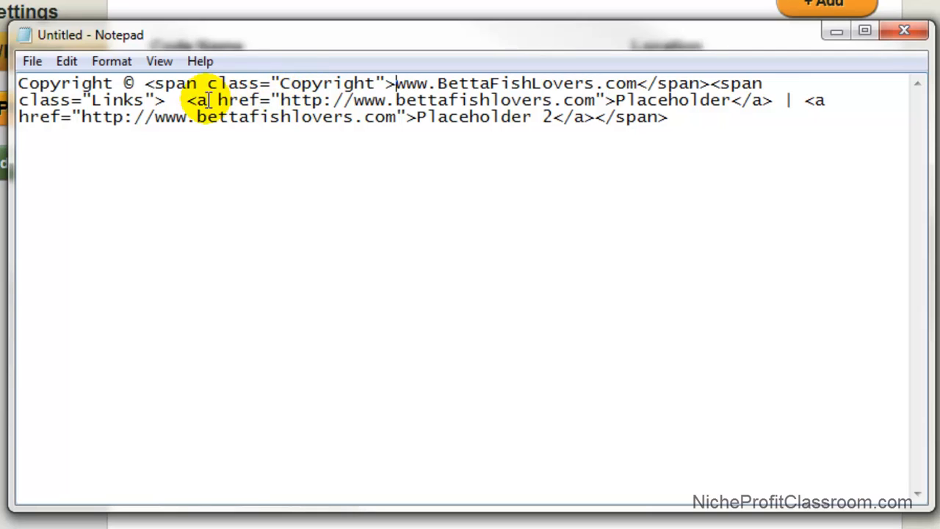
Examine the footer code's two placeholder links, including their opening and closing anchor tags, separator, link text and URL.
drag(187, 100, 261, 100)
click(261, 101)
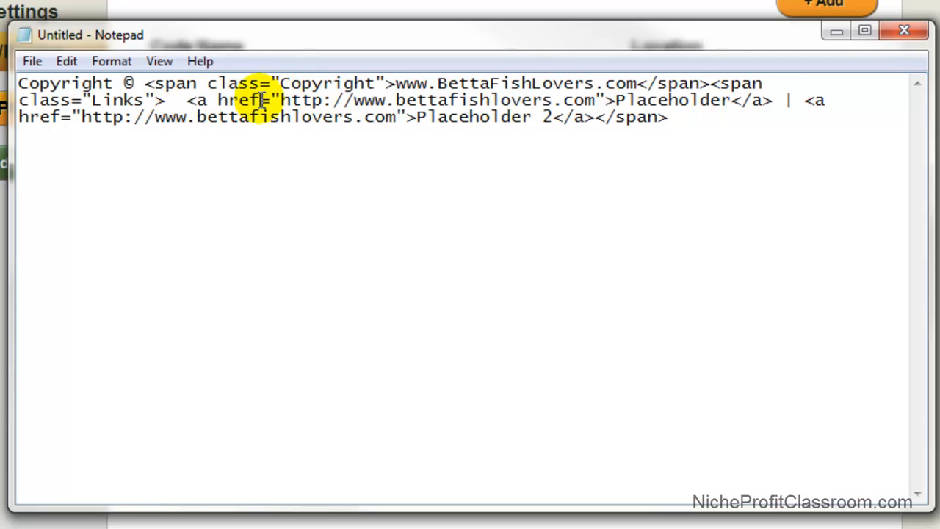
drag(186, 101, 207, 102)
click(207, 102)
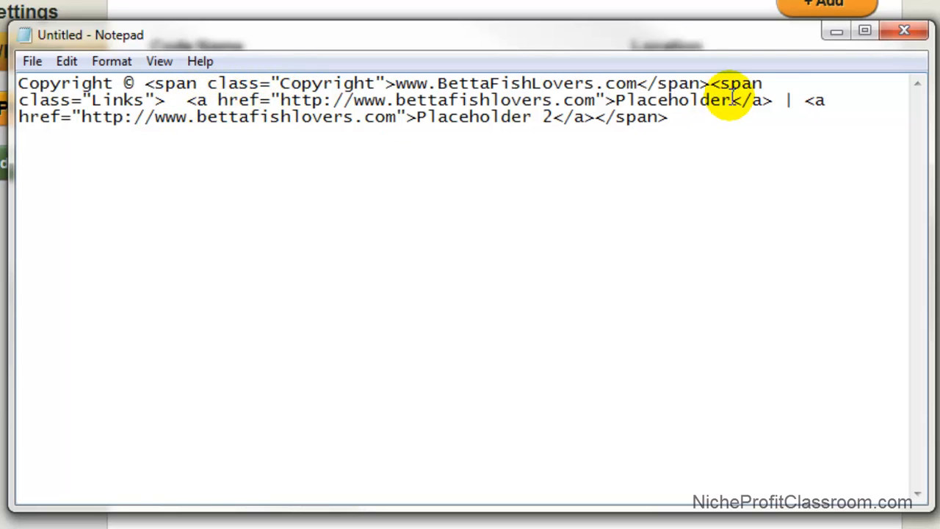
drag(731, 101, 773, 101)
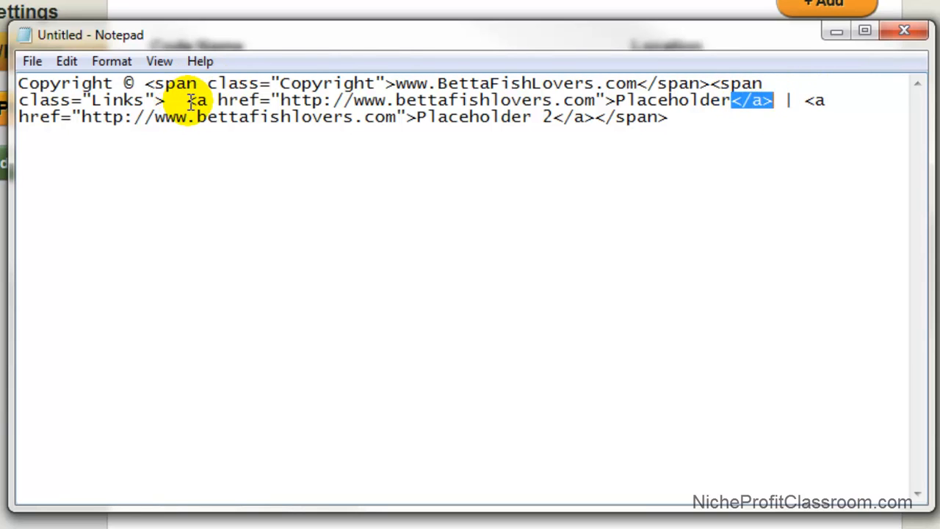
drag(186, 100, 771, 100)
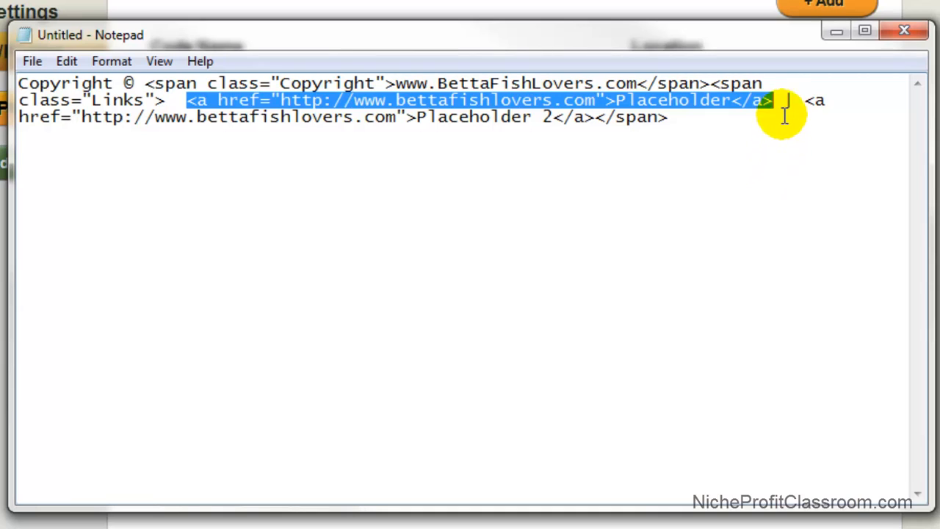
drag(782, 101, 794, 100)
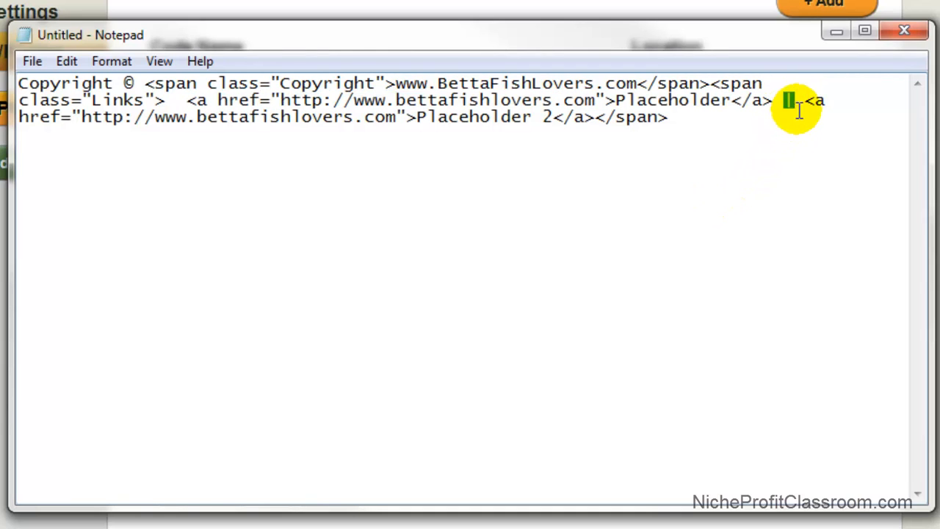
drag(804, 101, 596, 126)
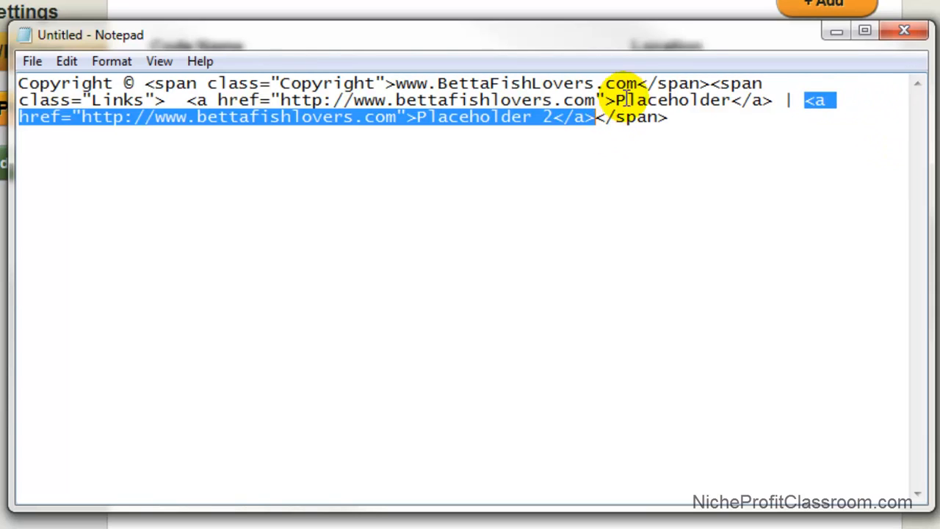
click(730, 100)
drag(730, 100, 282, 100)
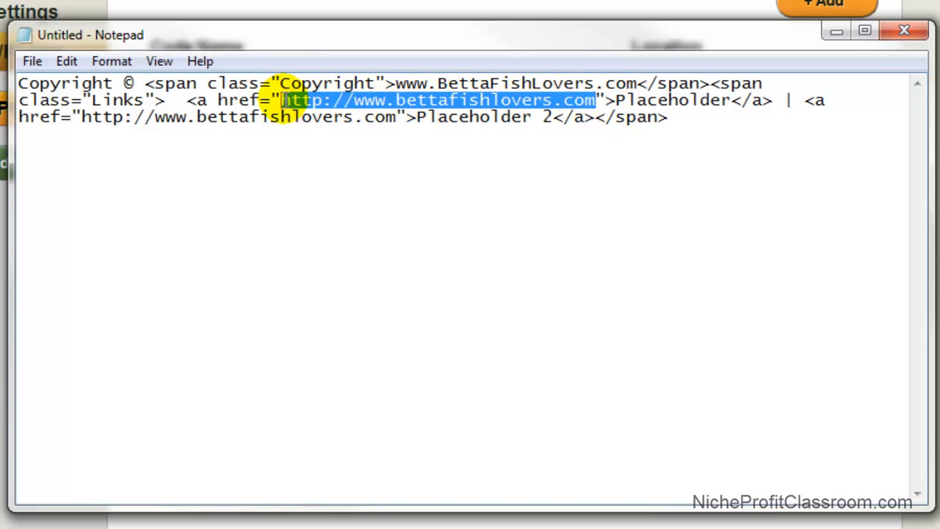
click(285, 100)
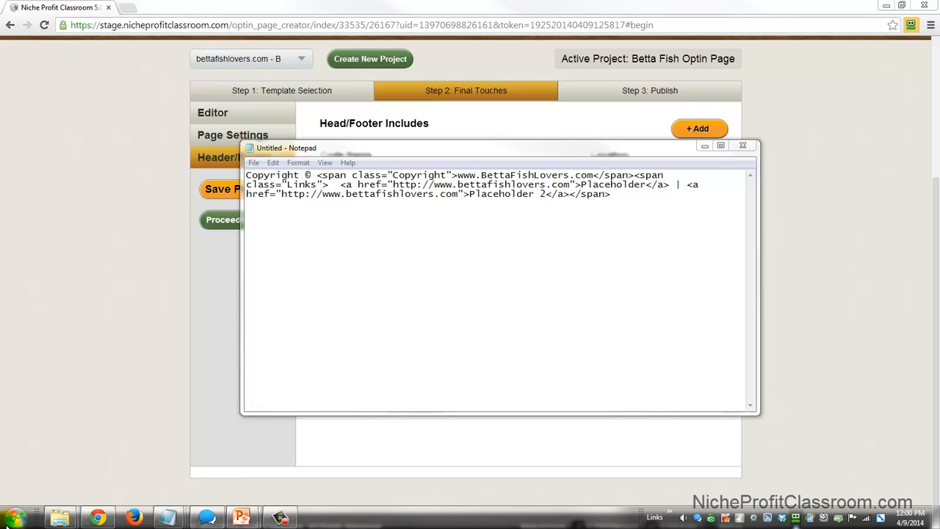
List the footer pages Home, About Us, Privacy Policy, Terms and Contact Us on separate lines in a second Notepad document.
key(super)
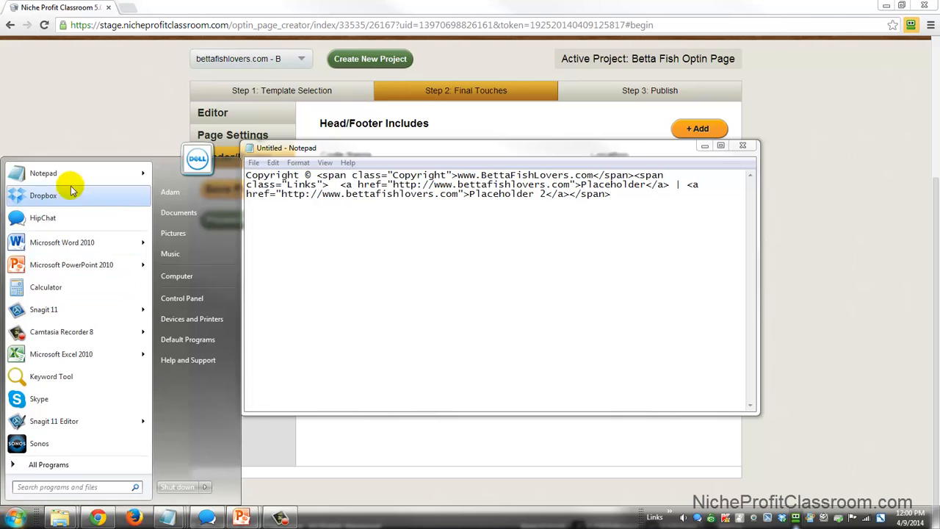
click(69, 180)
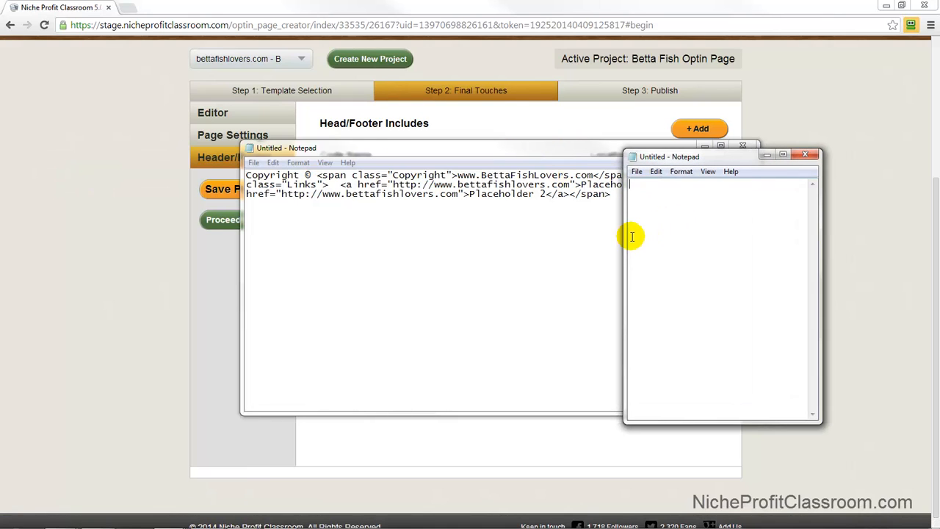
text(Privacy Policy)
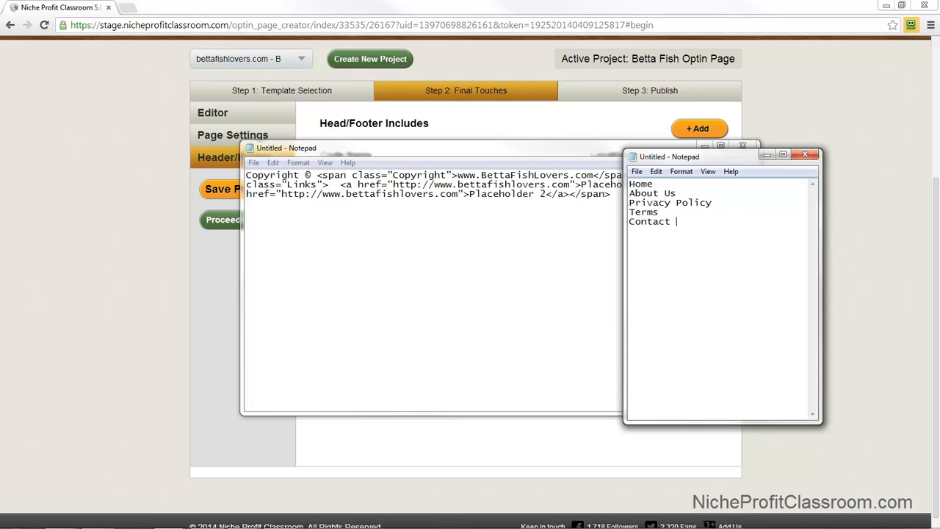
drag(737, 226, 630, 194)
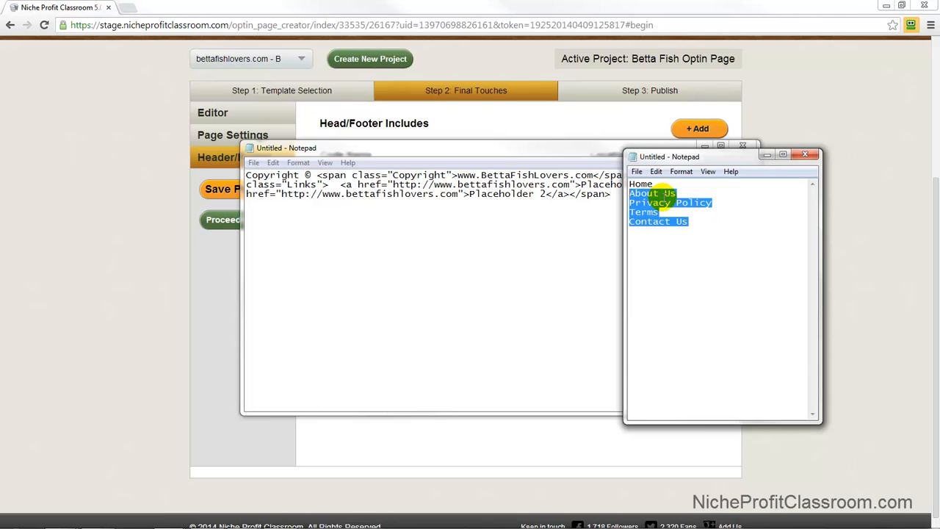
click(633, 193)
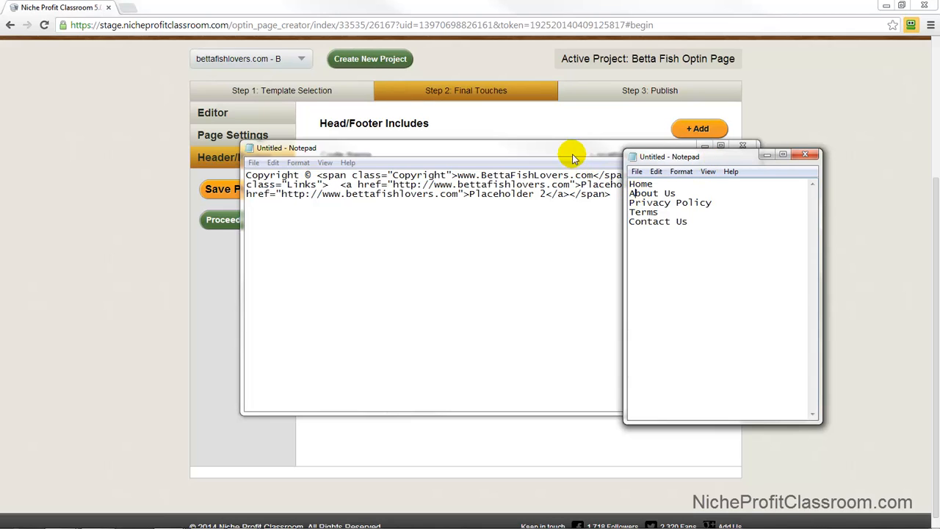
Arrange the two Notepad windows side by side and add "- about-us.html" after About Us in the page list.
drag(568, 150, 456, 137)
drag(640, 178, 555, 178)
drag(698, 162, 694, 150)
drag(819, 192, 891, 192)
drag(617, 224, 574, 225)
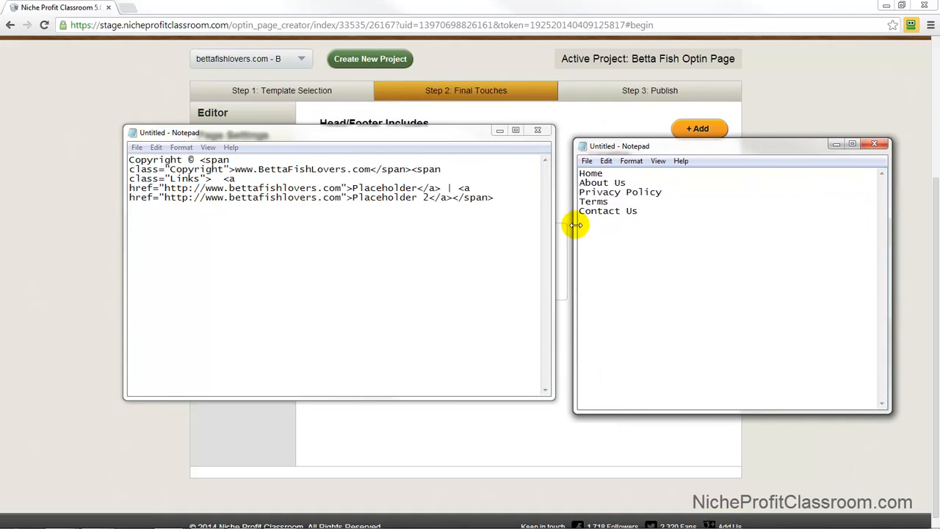
click(639, 183)
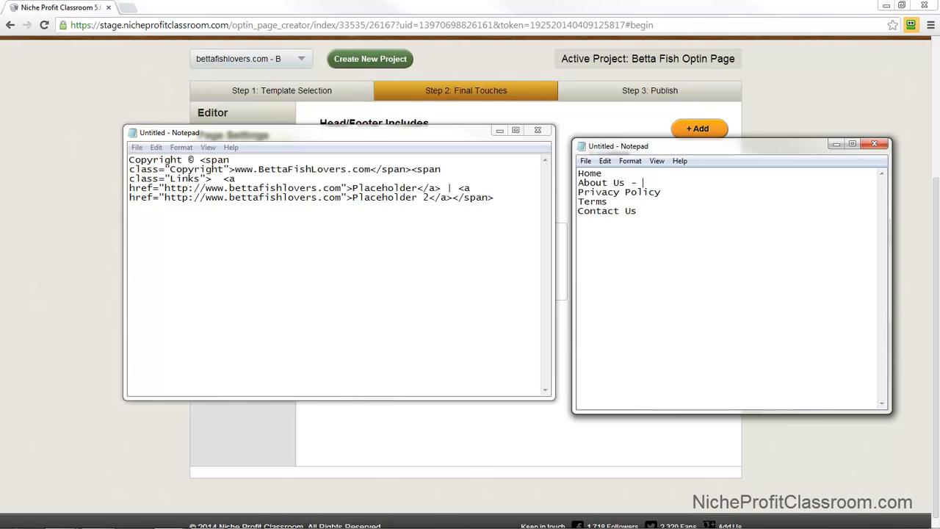
text(- about-us.html)
Open bettafishlovers.com in the Site Builder from the Sites Dashboard and check the page URL in the About Us page's settings.
click(829, 73)
scroll(778, 225, up, 3)
mouse_move(379, 98)
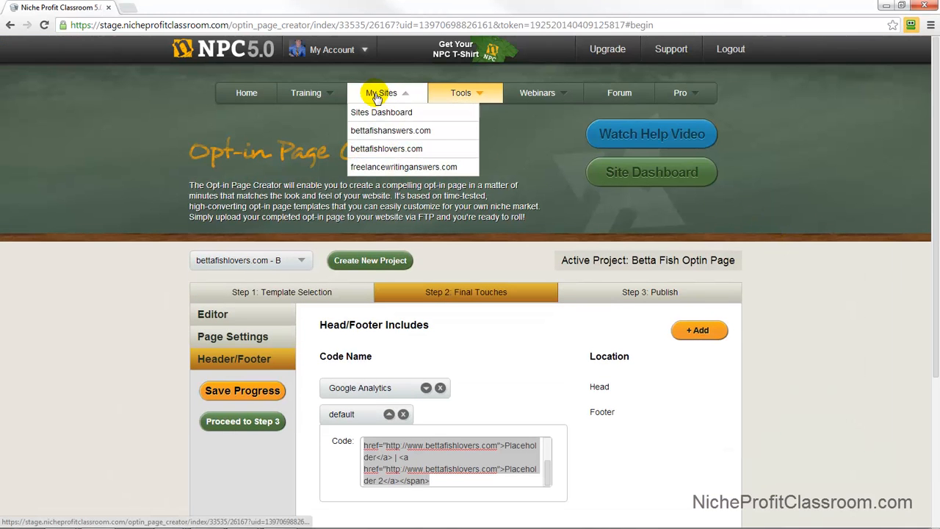
click(378, 113)
scroll(451, 174, down, 3)
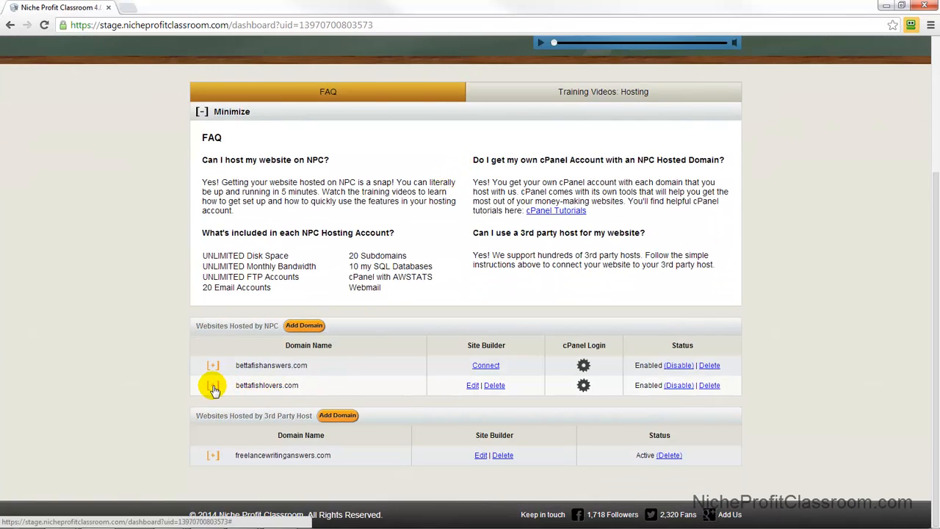
click(472, 385)
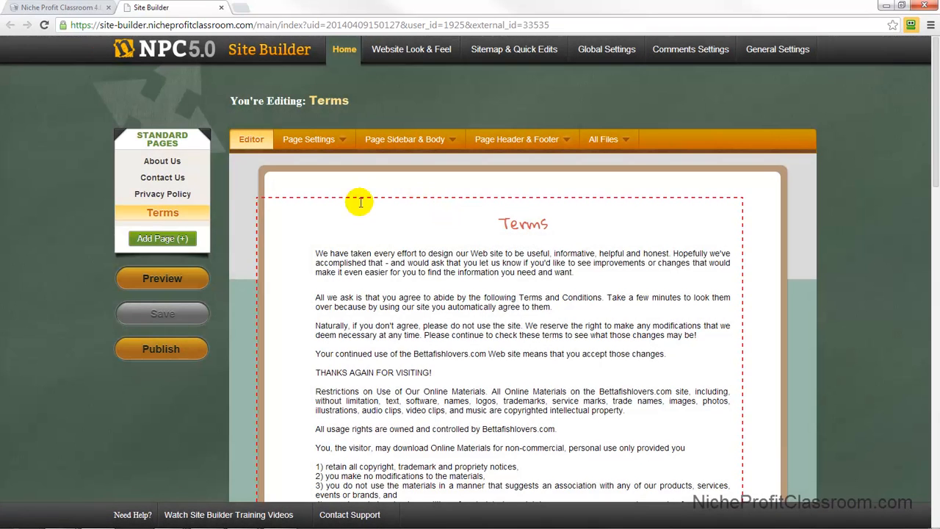
click(161, 160)
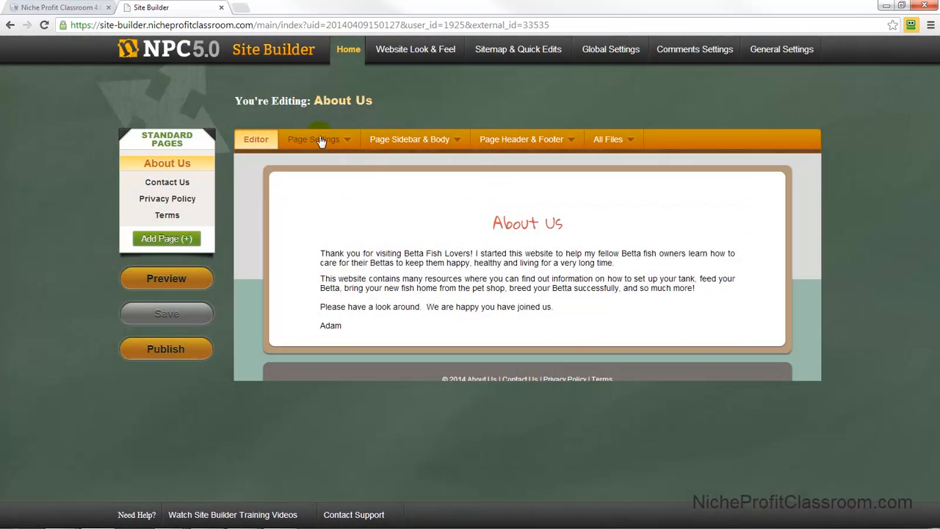
click(321, 141)
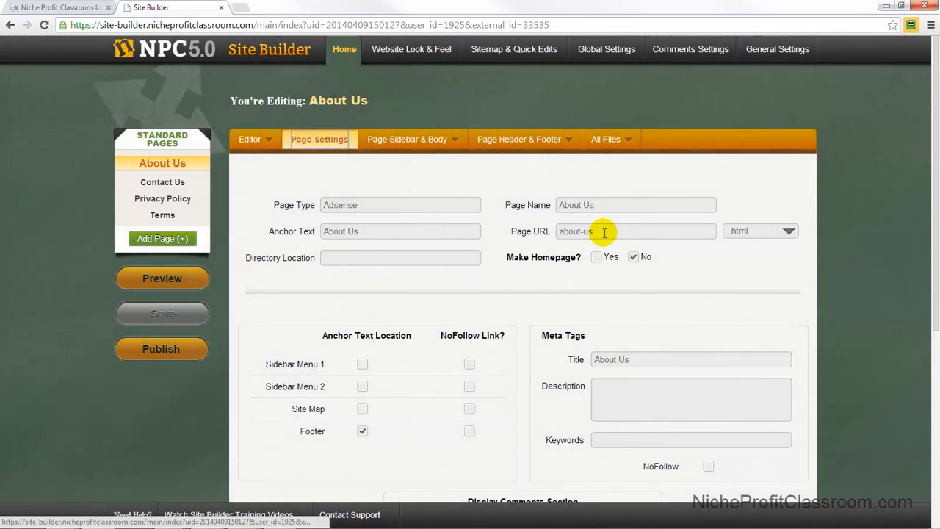
Check the page URL of the About Us page, then those in the Contact Us and Privacy Policy page settings.
drag(604, 231, 566, 233)
click(609, 231)
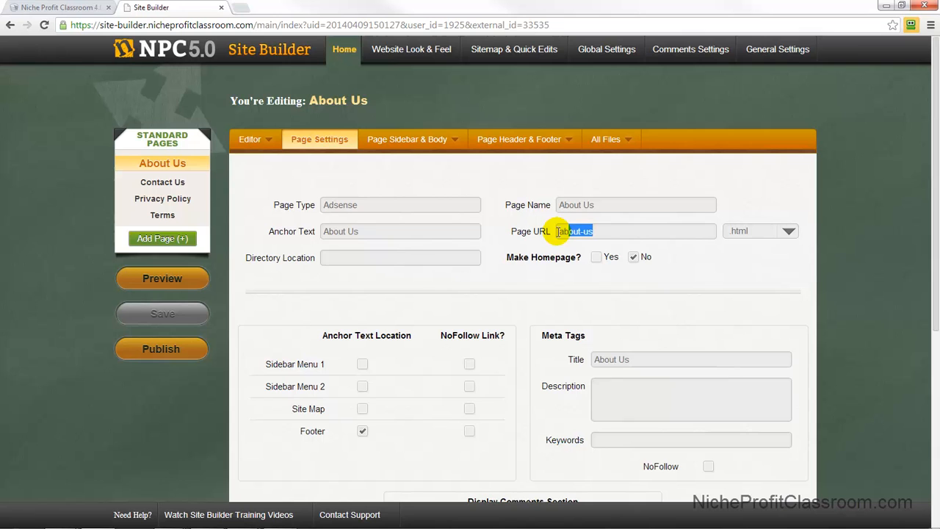
click(181, 183)
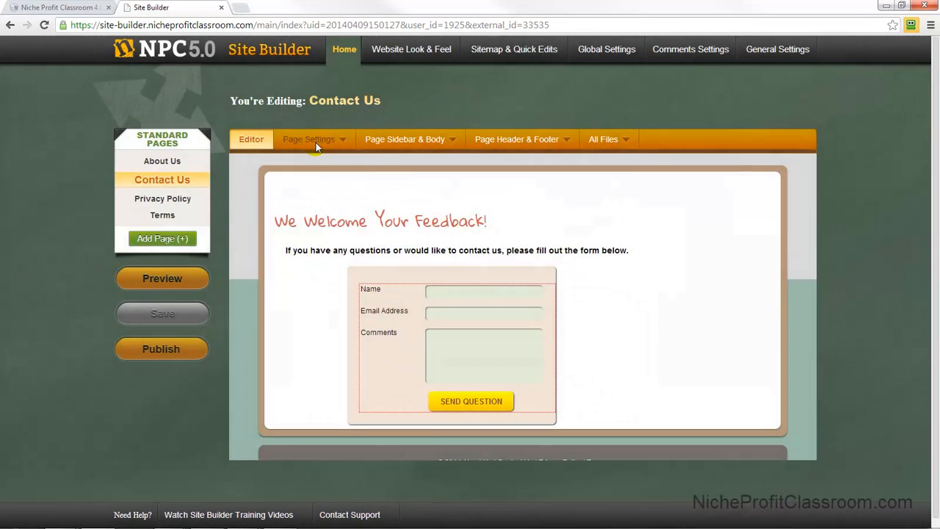
click(316, 143)
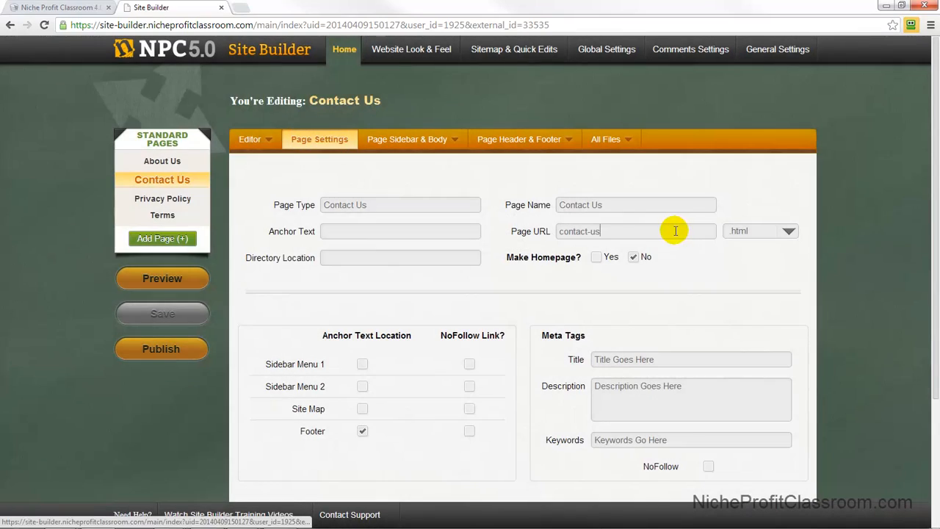
click(162, 184)
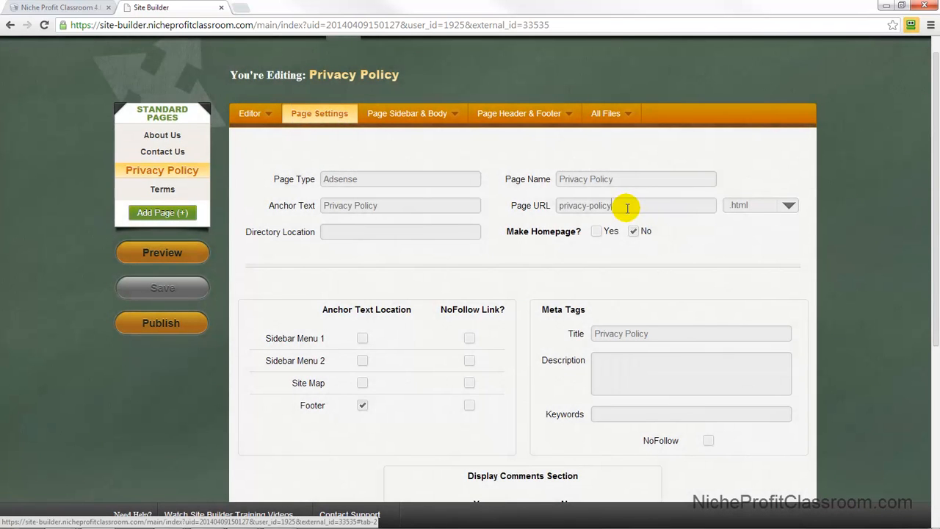
drag(625, 205, 536, 205)
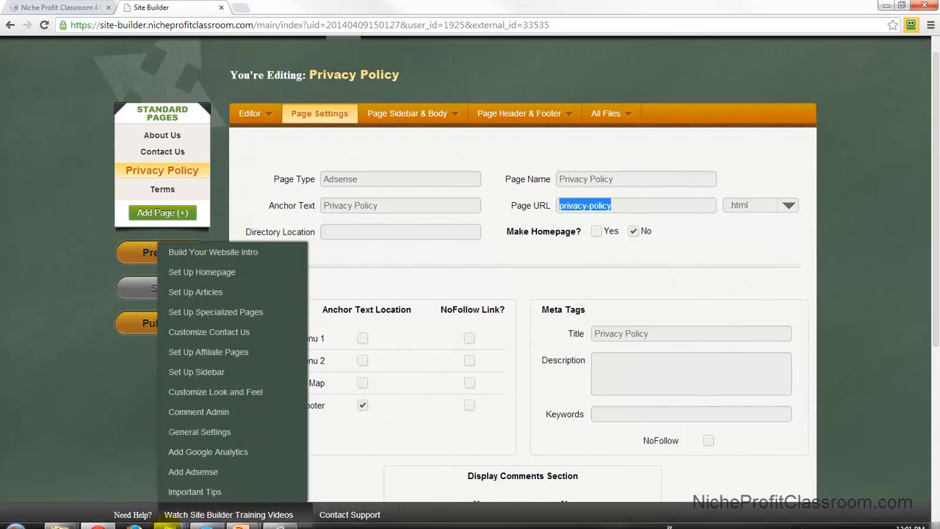
Add "- privacy-policy.html" after Privacy Policy in the Notepad page list.
click(172, 518)
click(861, 450)
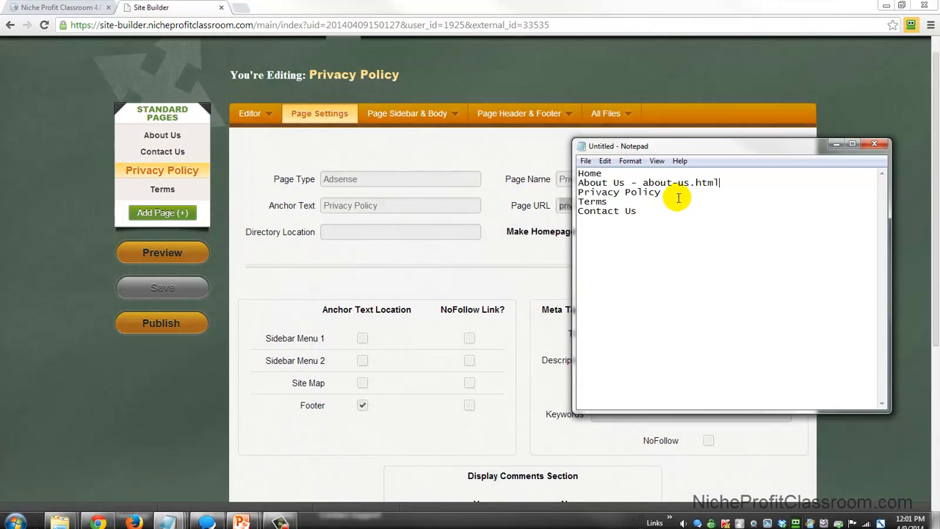
click(690, 195)
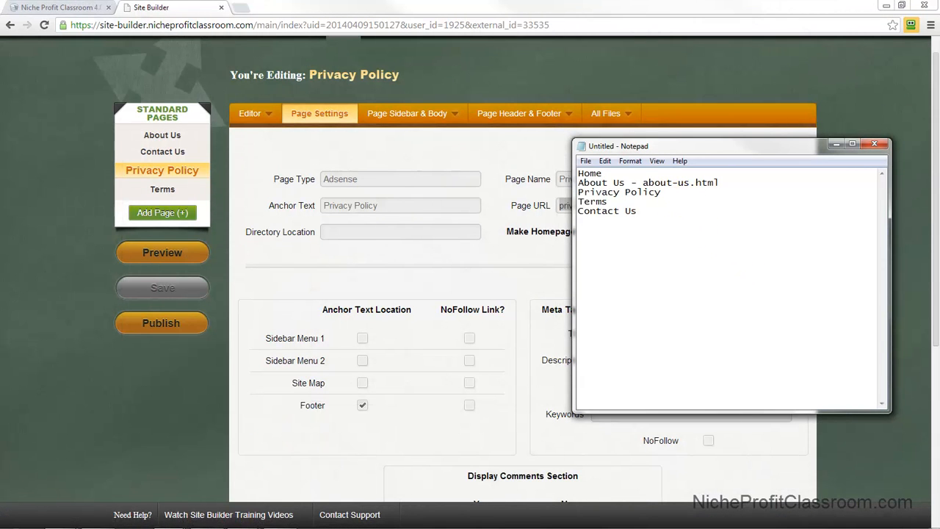
text(- privacy-policy.htlm)
key(Down)
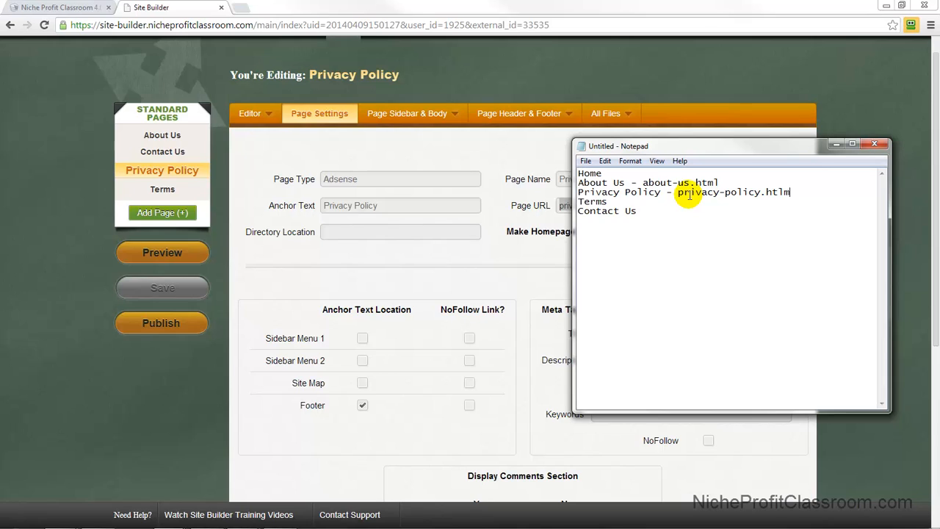
text(l)
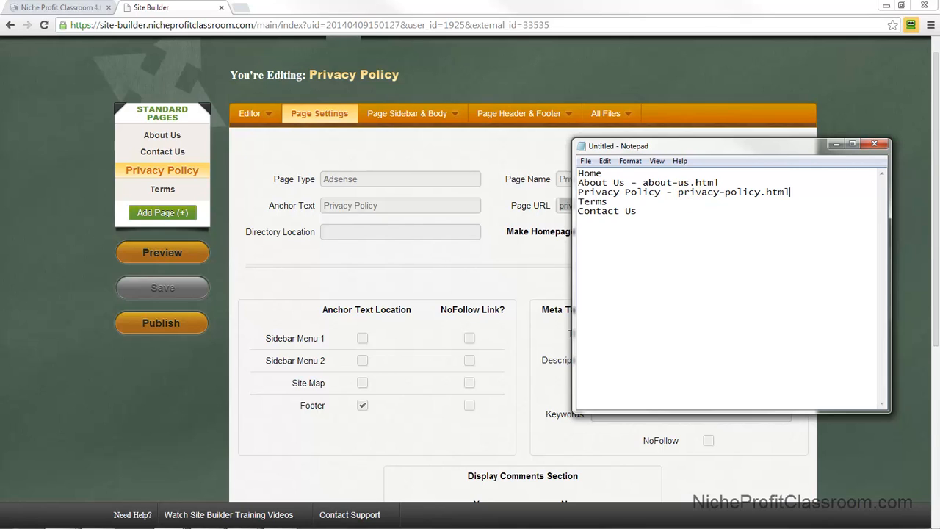
key(Down)
text(- terms.html)
key(Down)
text(-)
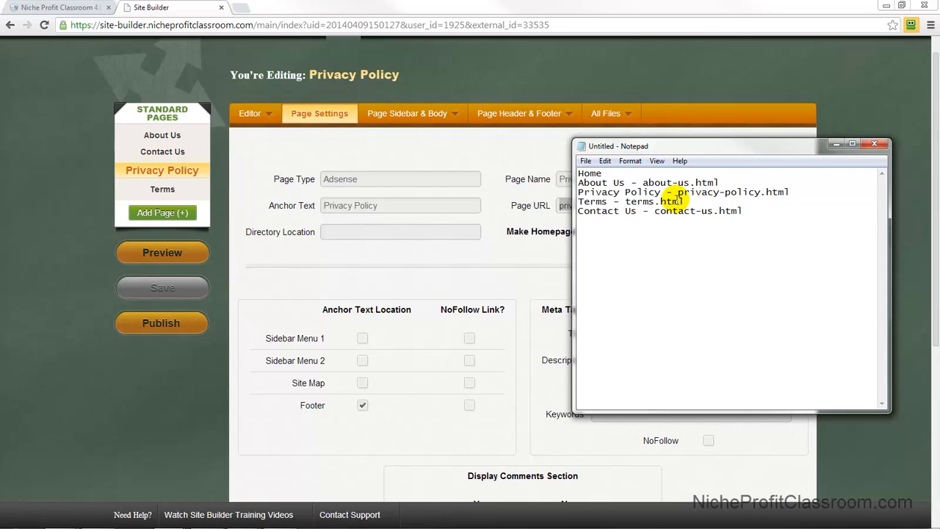
click(703, 175)
text(- http://www.bettafishlovers.com)
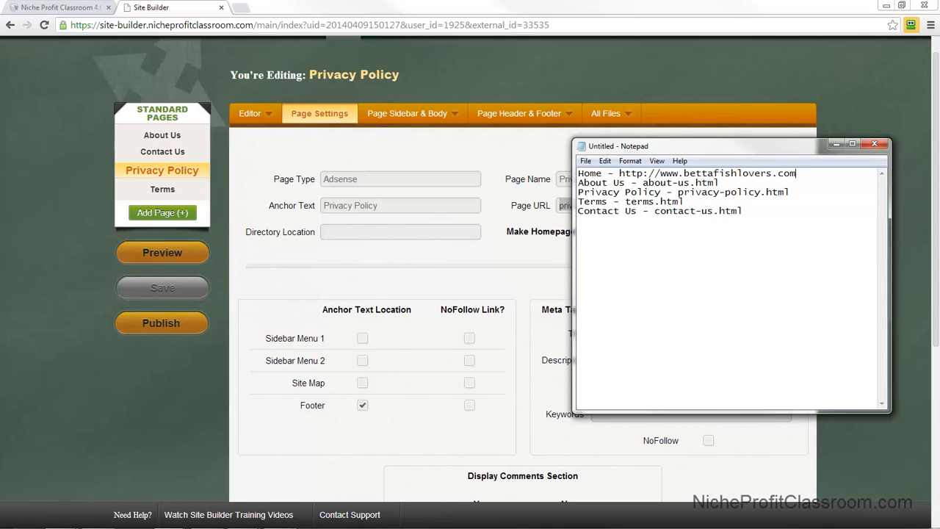
Close the Site Builder and open the Header/Footer includes of the Betta Fish Optin Page project under bettafishlovers.com.
click(221, 8)
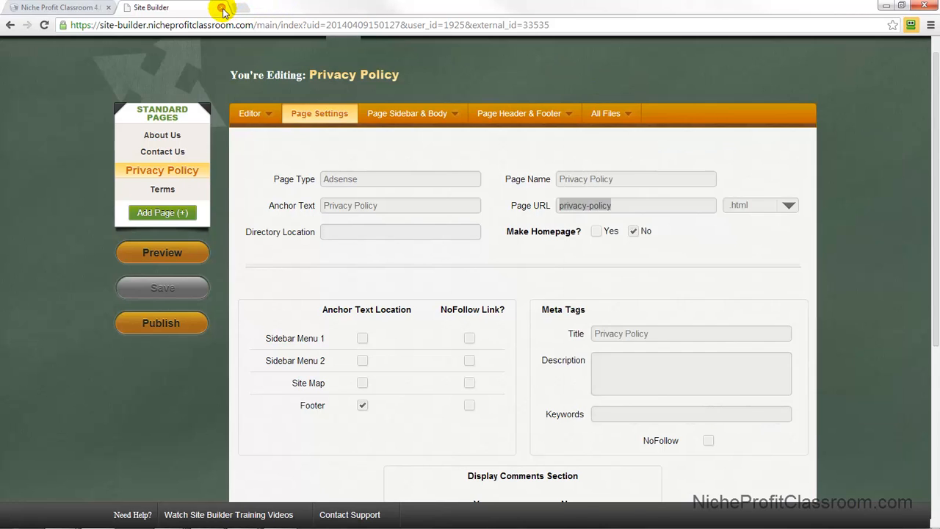
click(221, 7)
scroll(330, 253, up, 2)
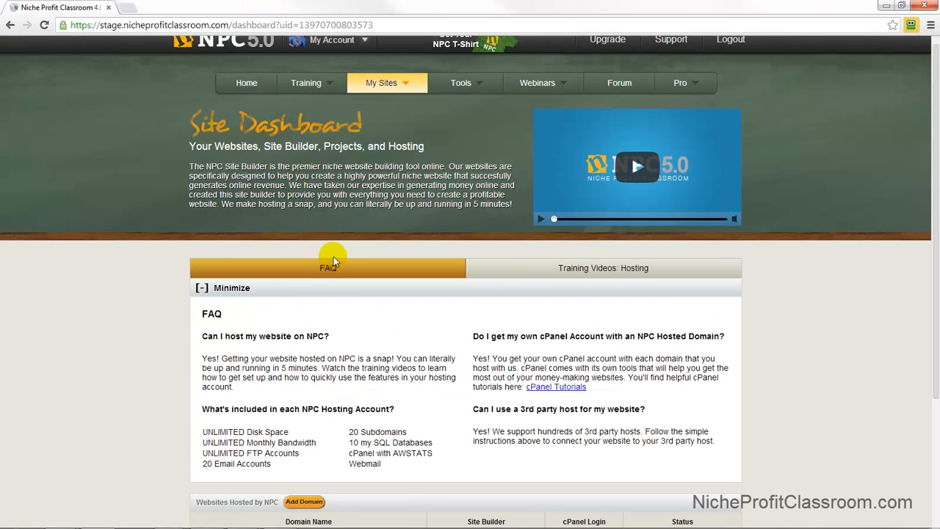
click(460, 82)
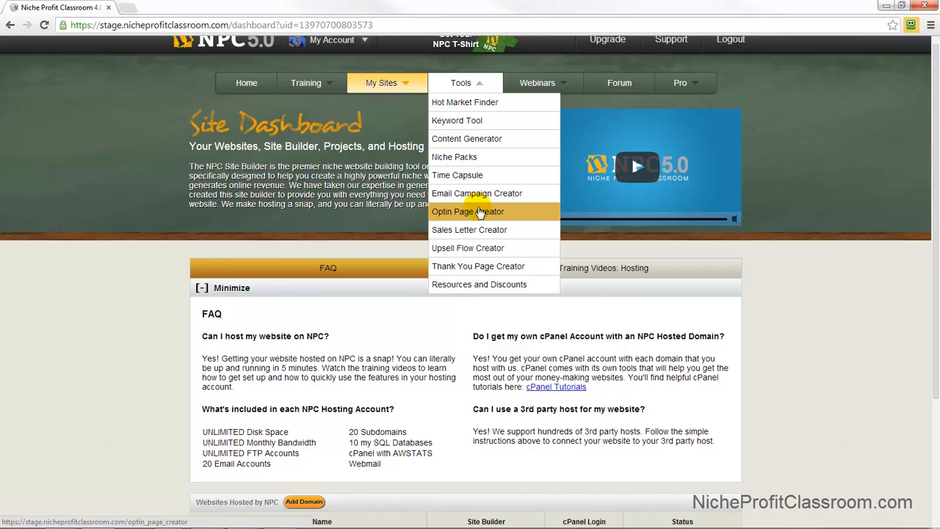
scroll(282, 346, down, 2)
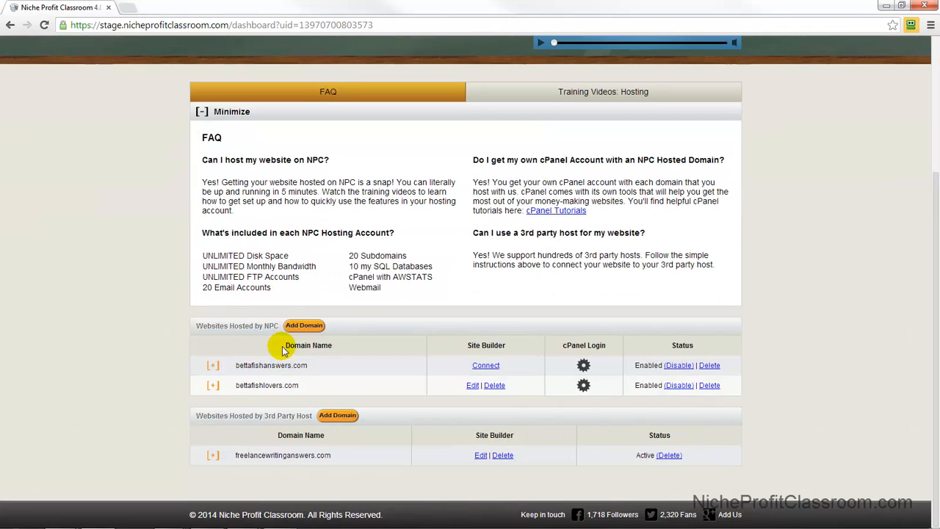
click(214, 390)
scroll(419, 304, down, 2)
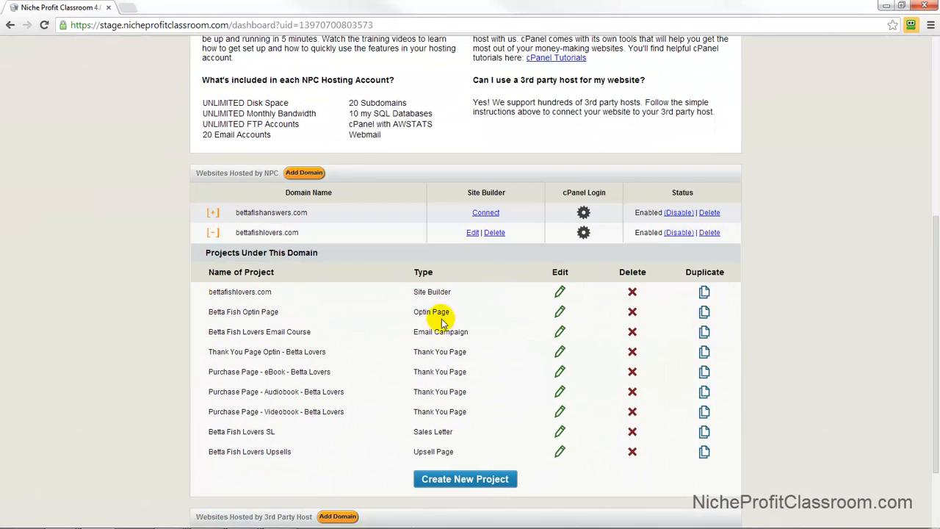
click(560, 312)
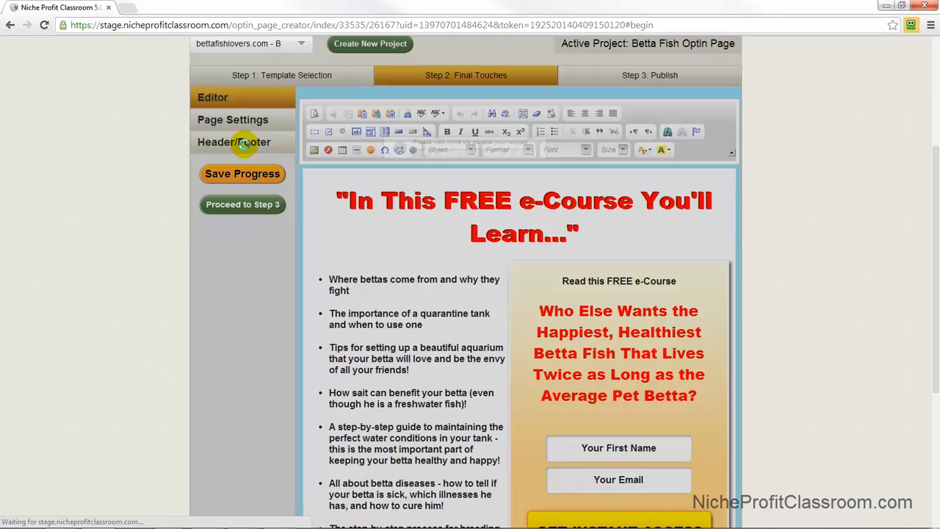
click(243, 143)
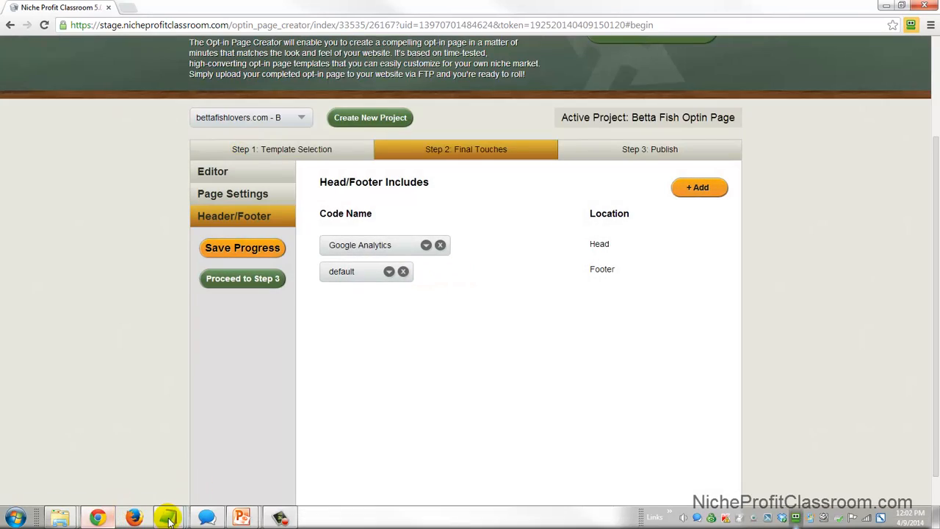
Bring up the footer code and page list Notepad windows side by side, widening the page list window to fit full URLs.
mouse_move(168, 518)
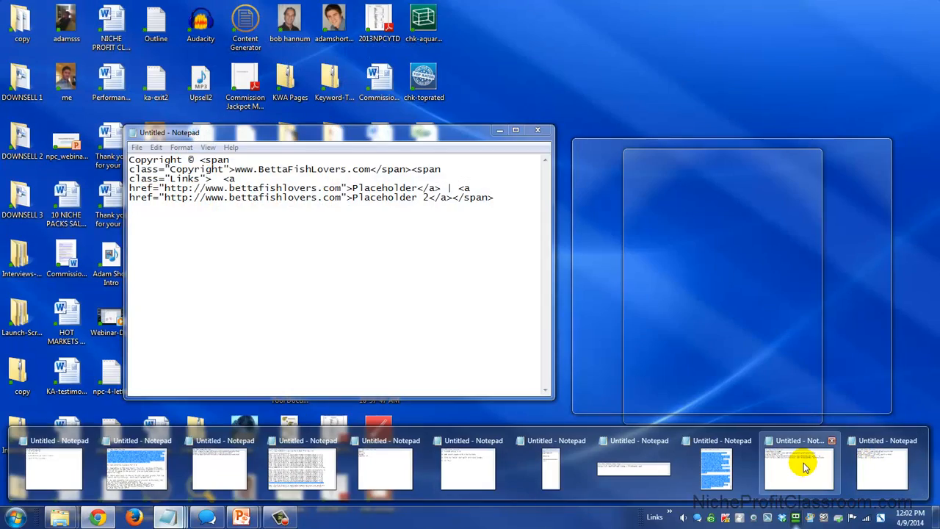
click(804, 464)
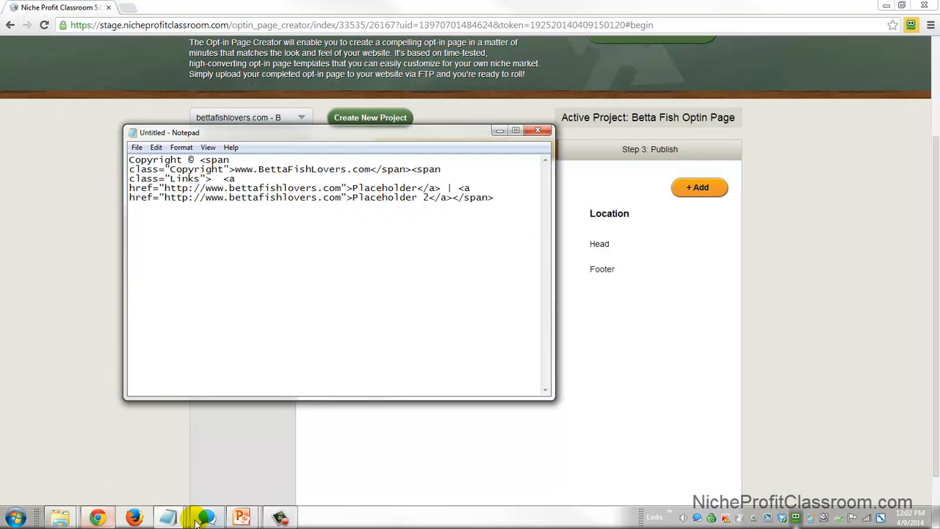
mouse_move(168, 518)
click(881, 462)
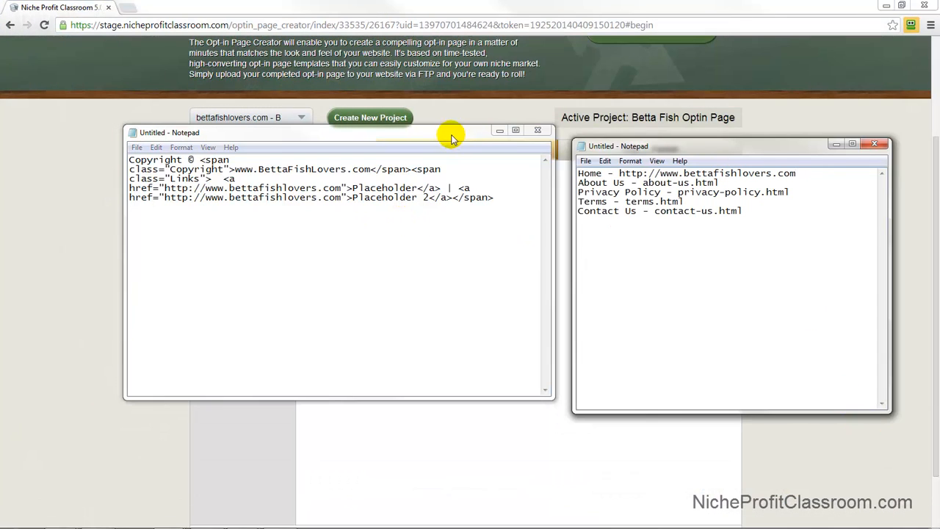
drag(446, 132, 389, 130)
click(643, 182)
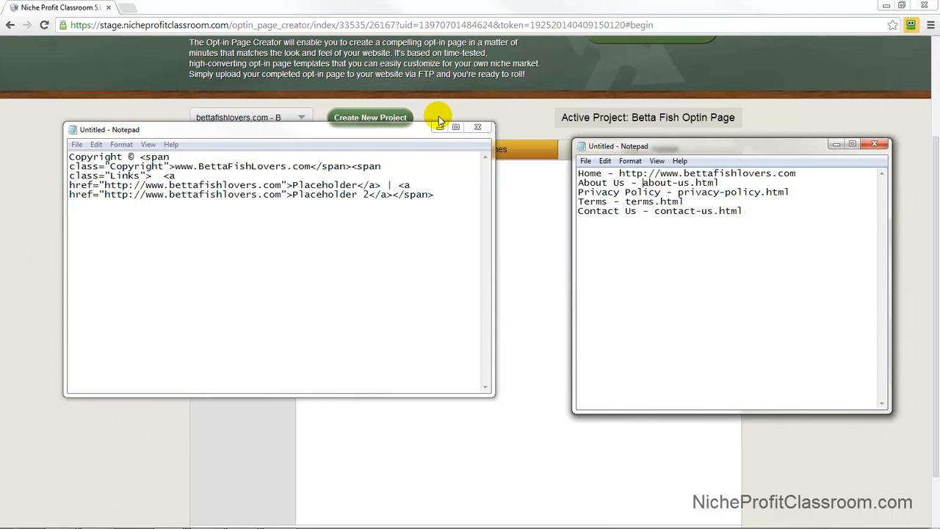
drag(437, 126, 374, 126)
drag(577, 227, 471, 229)
Copy the Home URL and put it with a trailing slash before about-us.html and privacy-policy.html in the page list.
drag(694, 174, 518, 173)
key(ctrl+c)
click(541, 183)
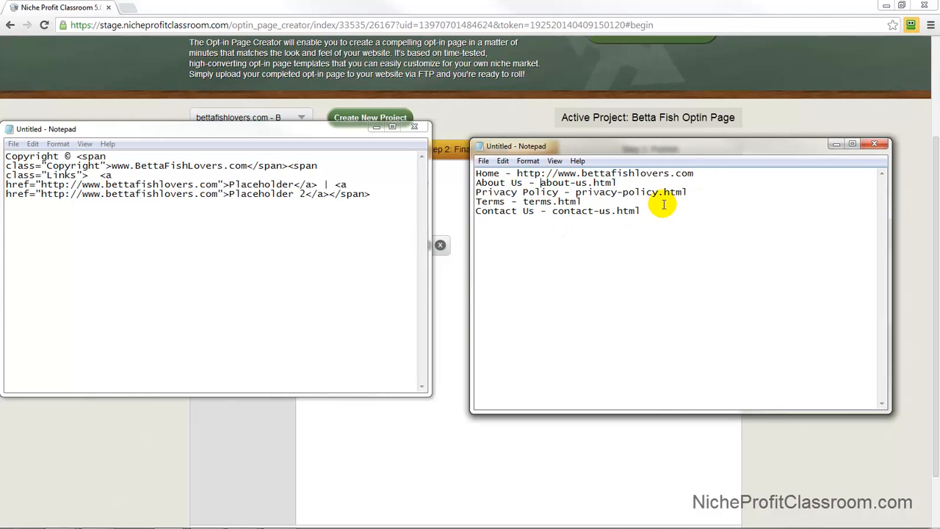
key(ctrl+v)
text(/)
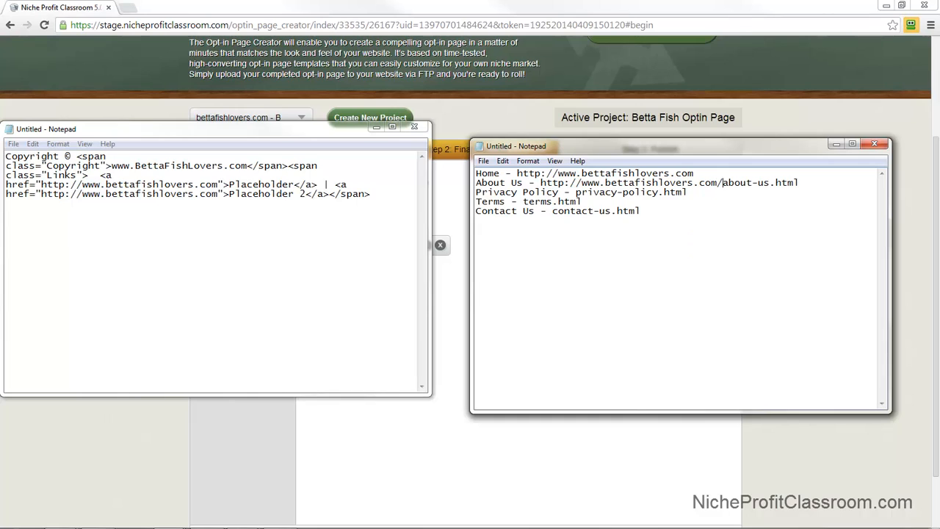
click(575, 192)
key(ctrl+v)
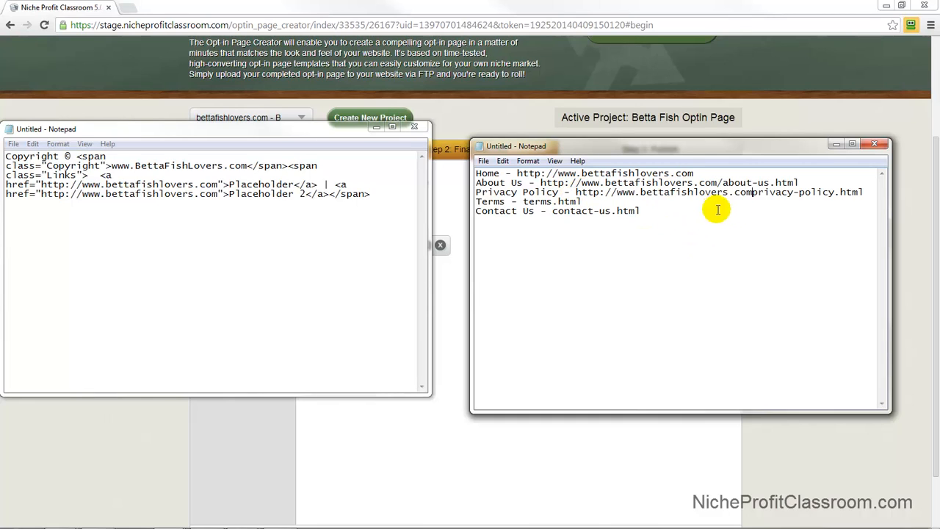
text(/)
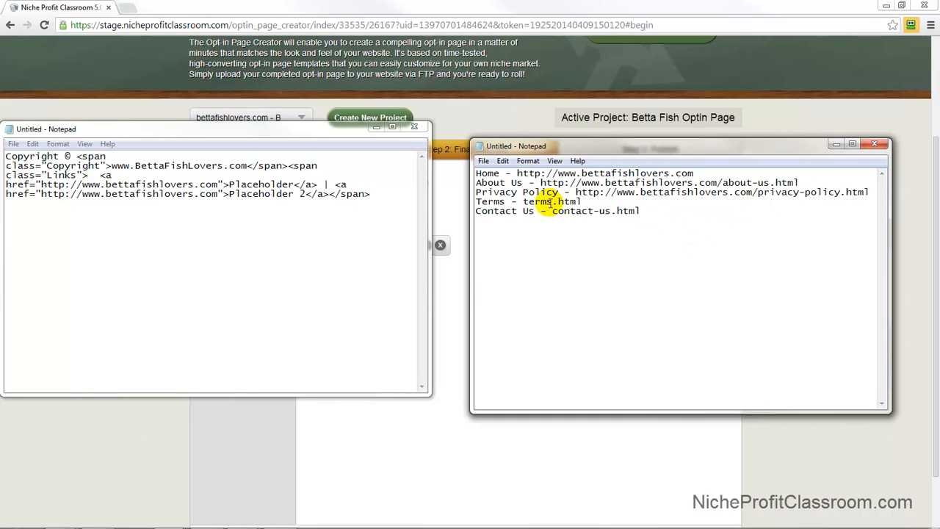
click(523, 201)
key(ctrl+v)
text(/)
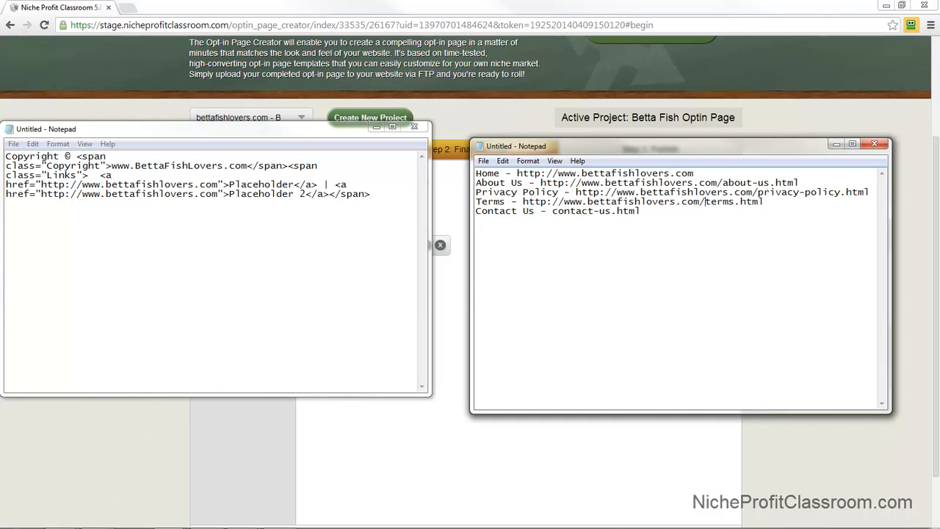
click(552, 210)
key(ctrl+v)
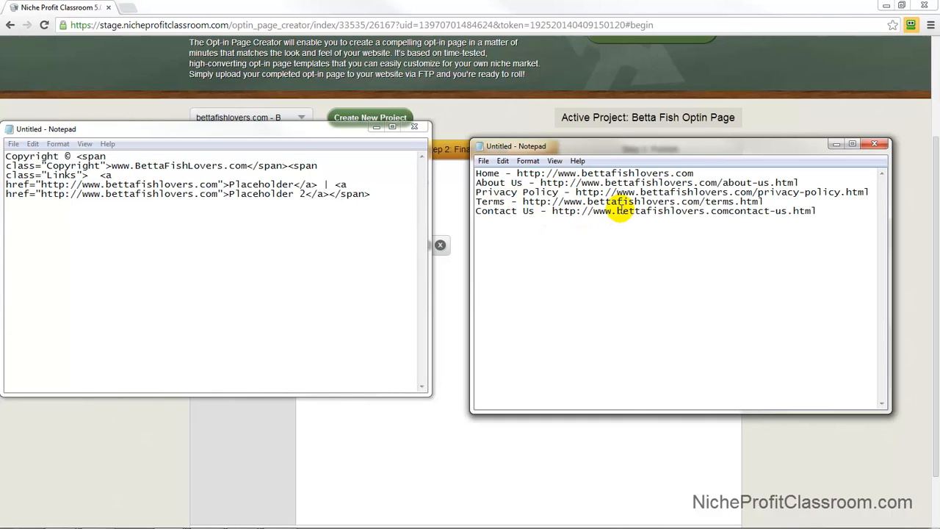
text(/)
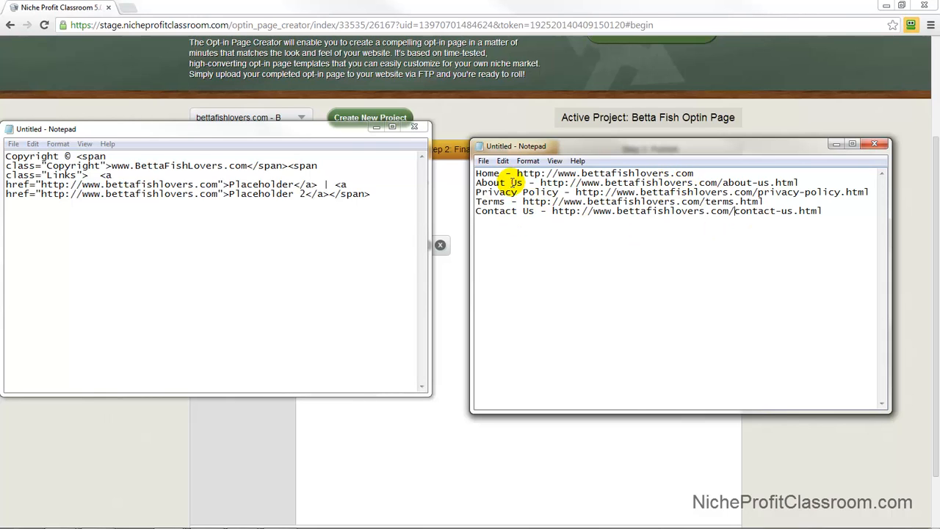
Duplicate the complete first Placeholder link in the footer code, inserting the copy directly after class="Links">.
drag(330, 131, 360, 125)
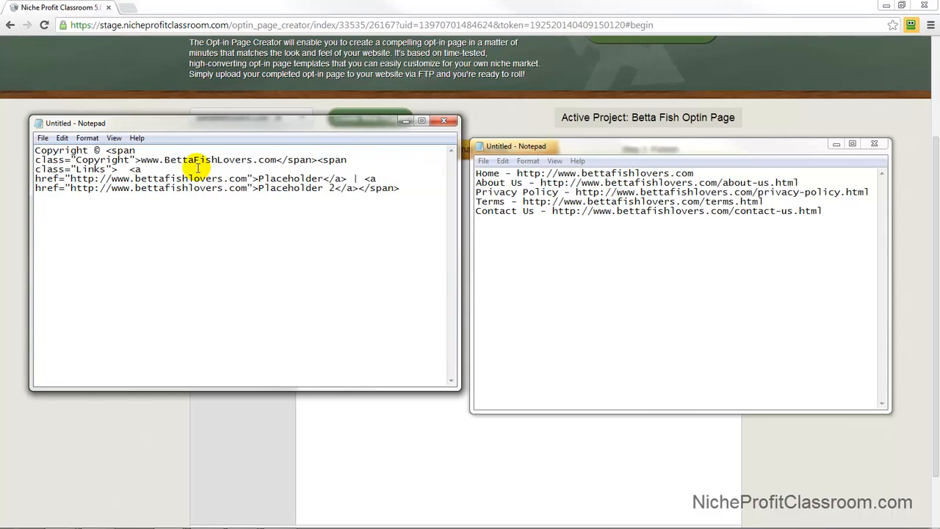
drag(128, 169, 238, 183)
click(242, 179)
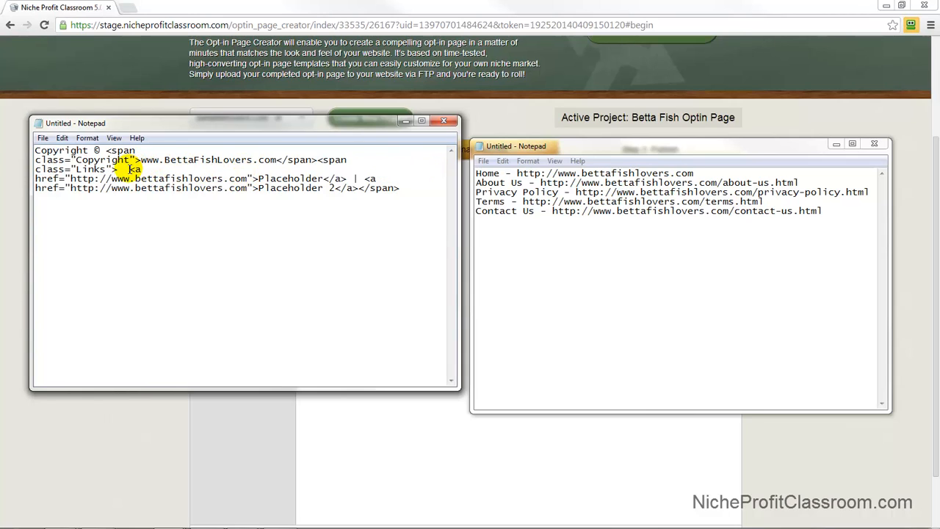
drag(130, 169, 273, 174)
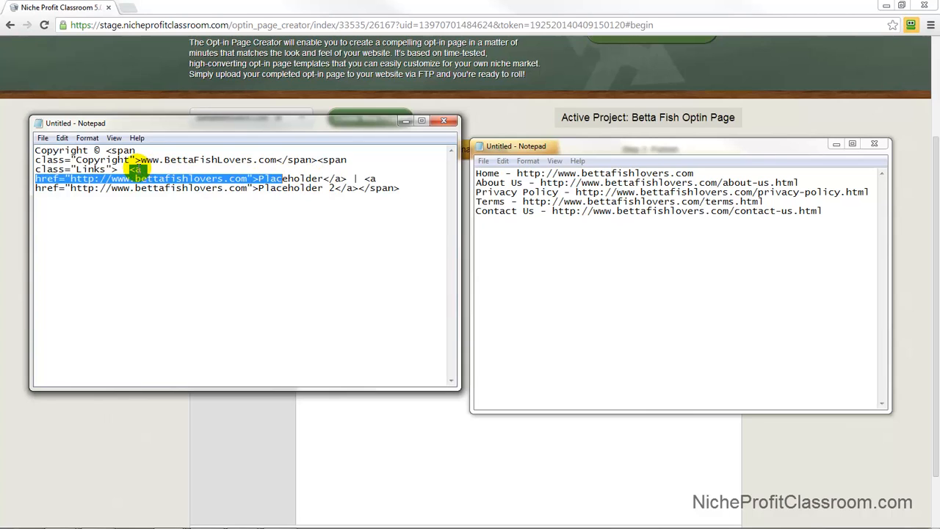
click(130, 168)
drag(130, 169, 346, 180)
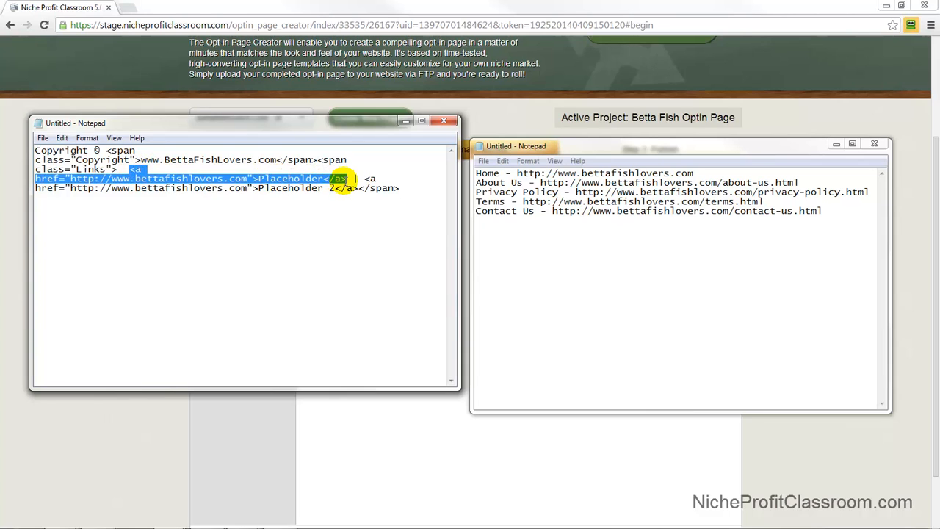
click(118, 169)
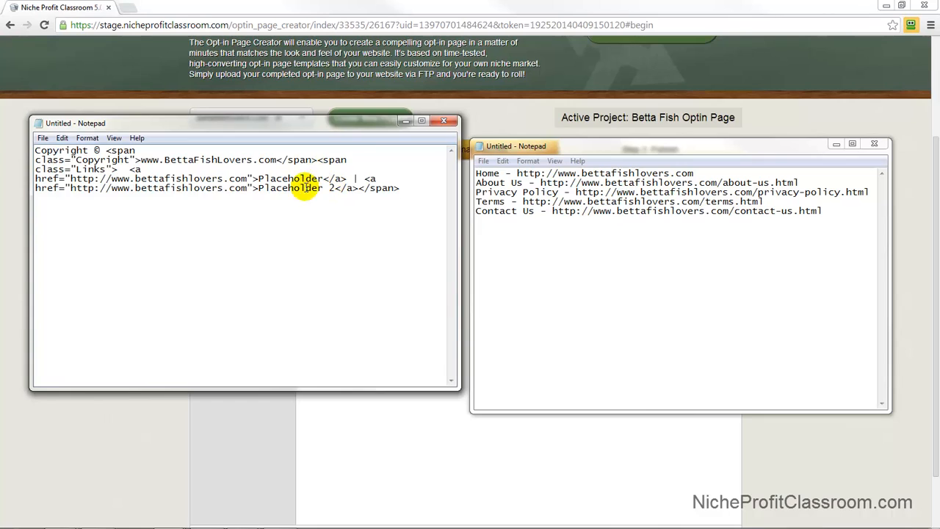
key(ctrl+v)
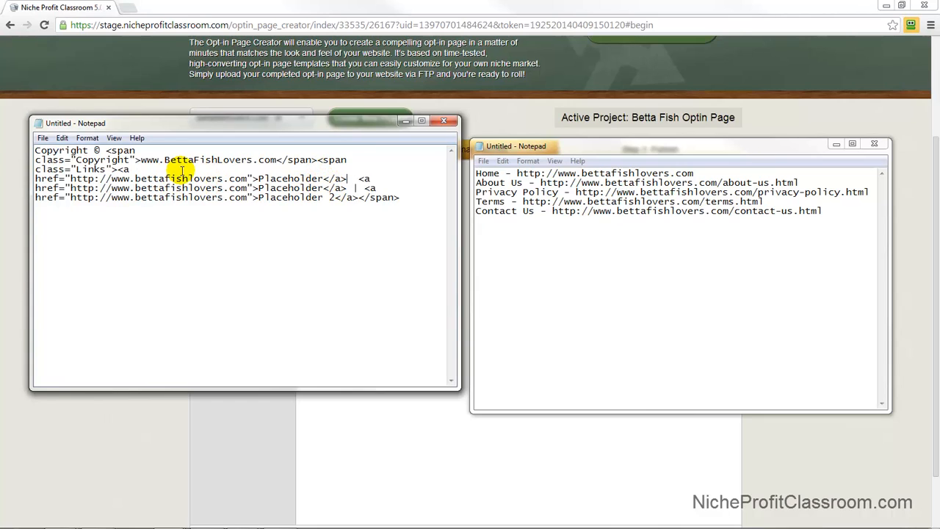
Paste two more copies of the Placeholder link on new lines and start the two remaining original links on their own lines without separators.
key(Return)
key(ctrl+v)
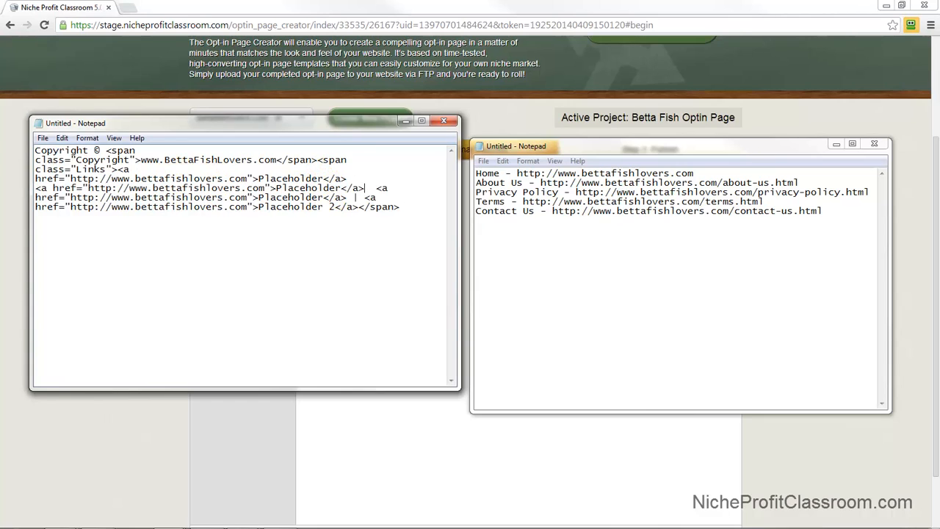
key(Return)
key(ctrl+v)
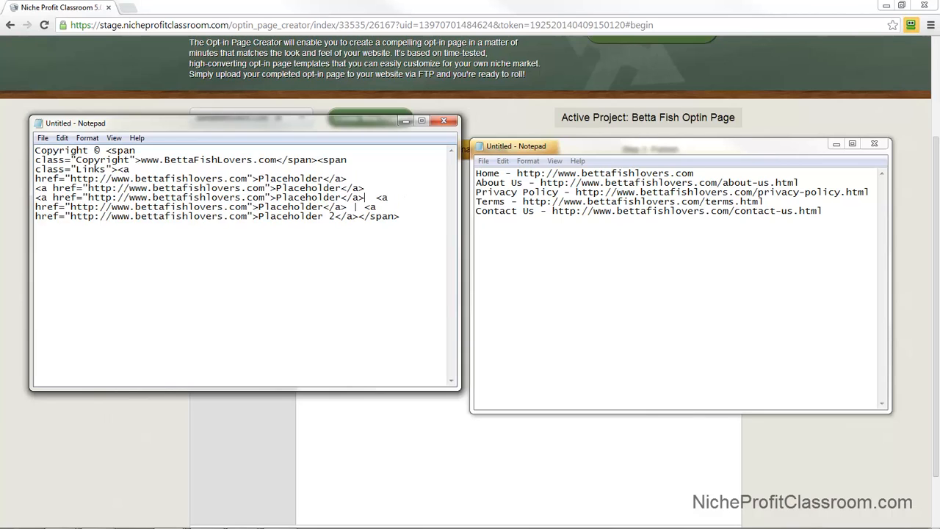
key(Return)
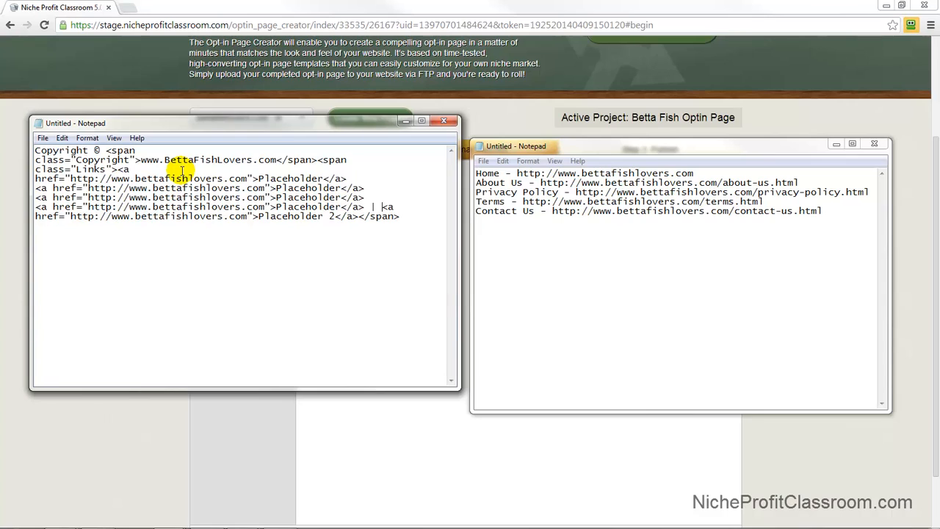
key(Return)
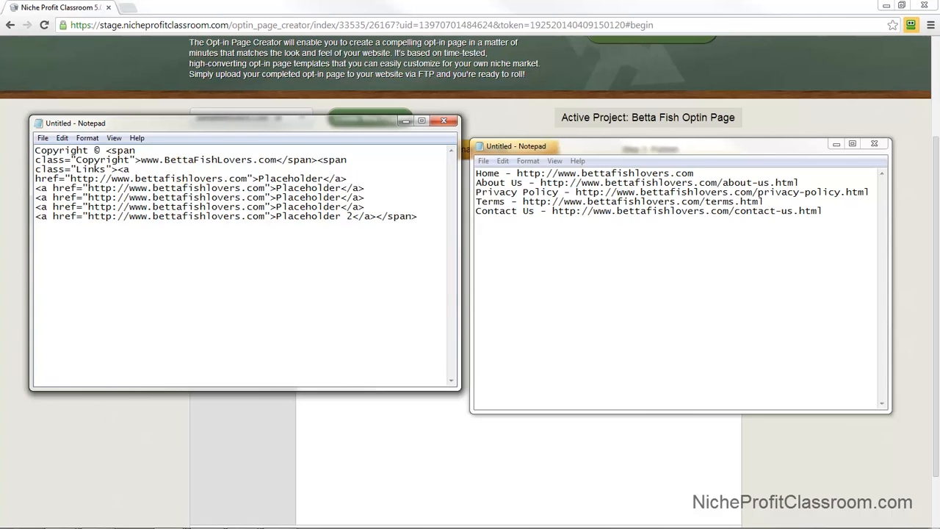
key(Up)
key(Up)
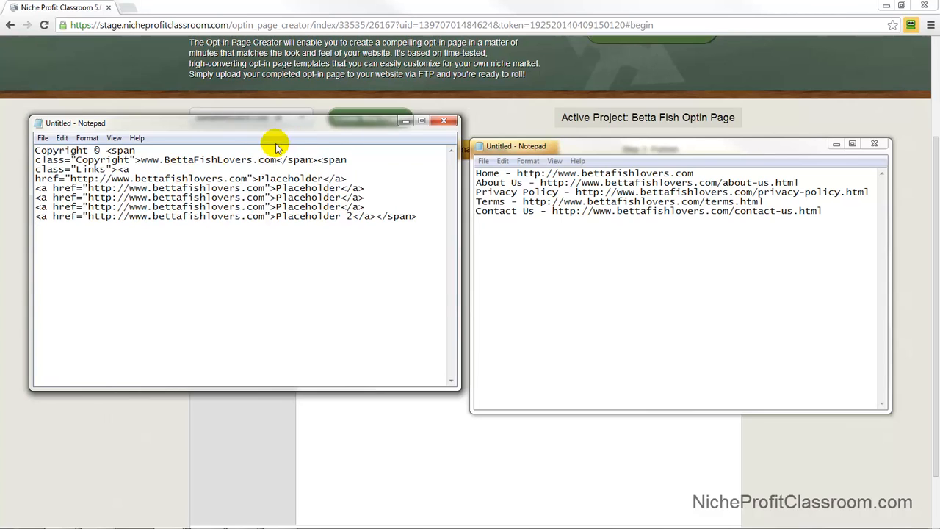
Add a | separator after each of the first four links in the footer code.
click(404, 180)
text(|)
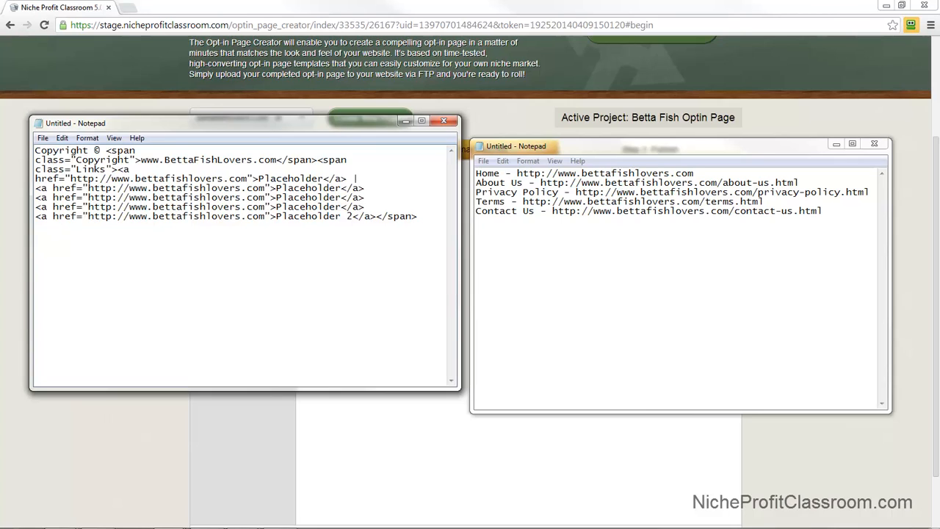
click(403, 185)
text(|)
click(403, 195)
text(|)
click(403, 207)
text(|)
key(Down)
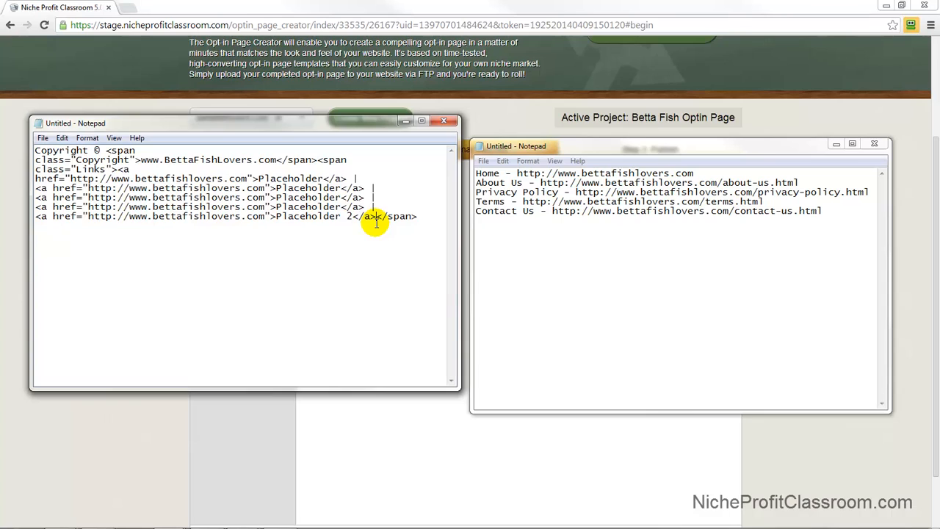
click(362, 179)
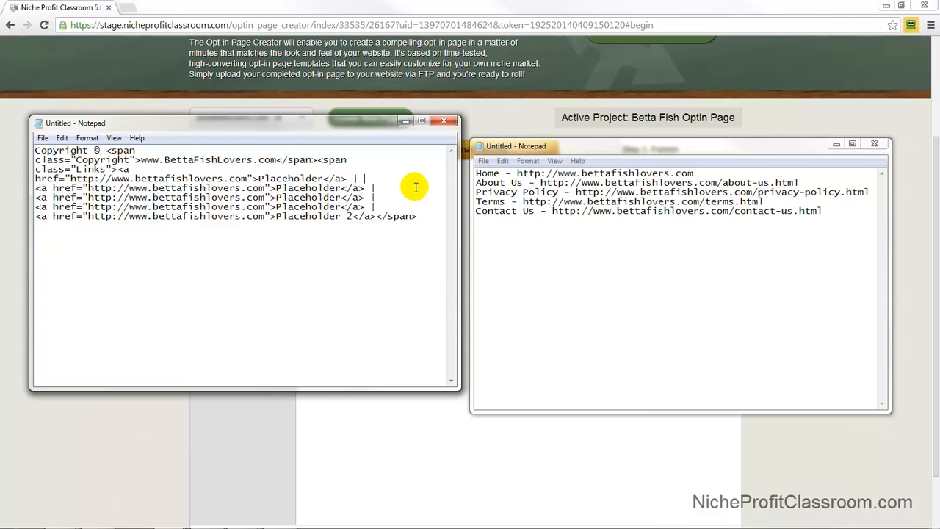
key(Down)
key(Down)
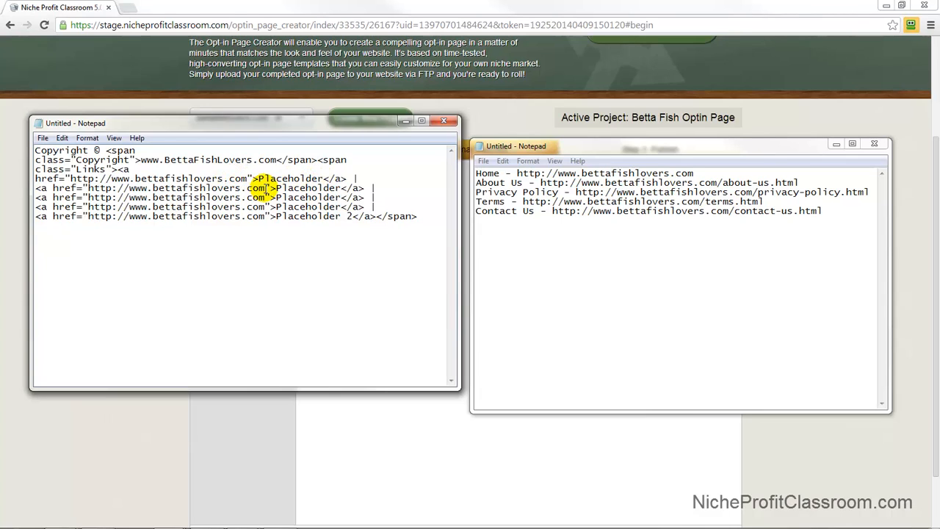
click(815, 182)
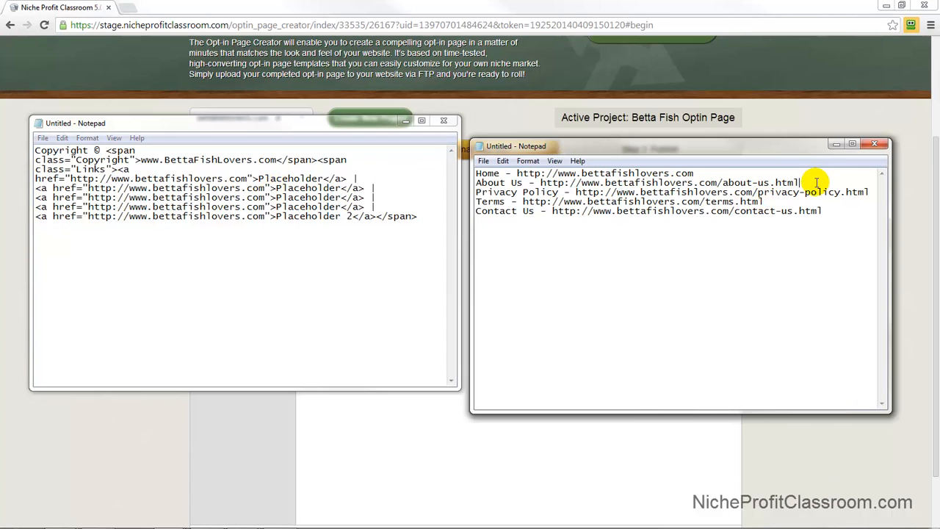
drag(815, 182, 537, 183)
key(ctrl+c)
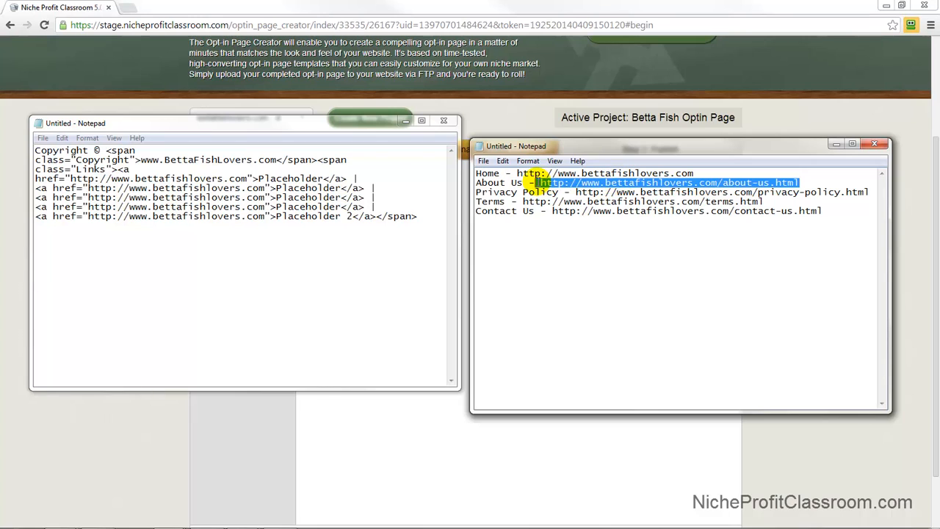
drag(265, 188, 230, 188)
drag(472, 195, 580, 197)
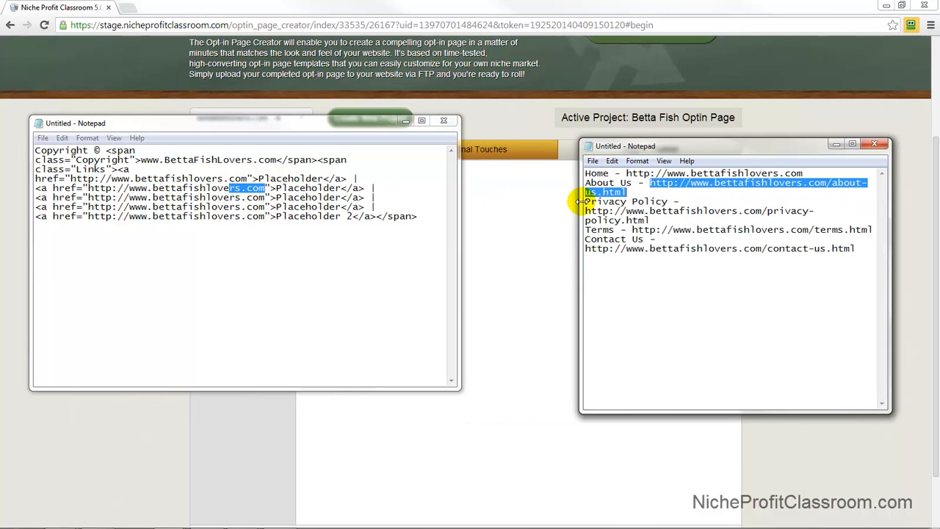
drag(890, 200, 917, 199)
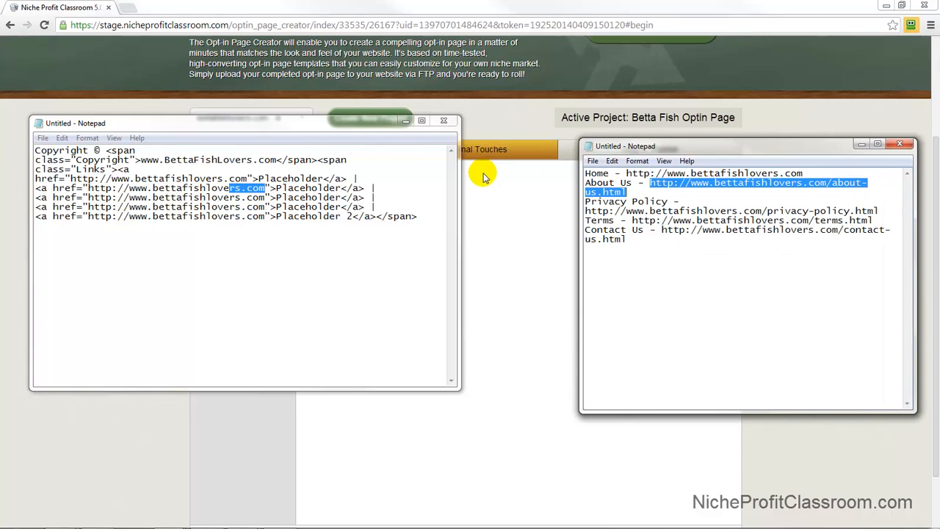
drag(461, 177, 539, 183)
click(269, 169)
drag(266, 169, 86, 169)
key(ctrl+v)
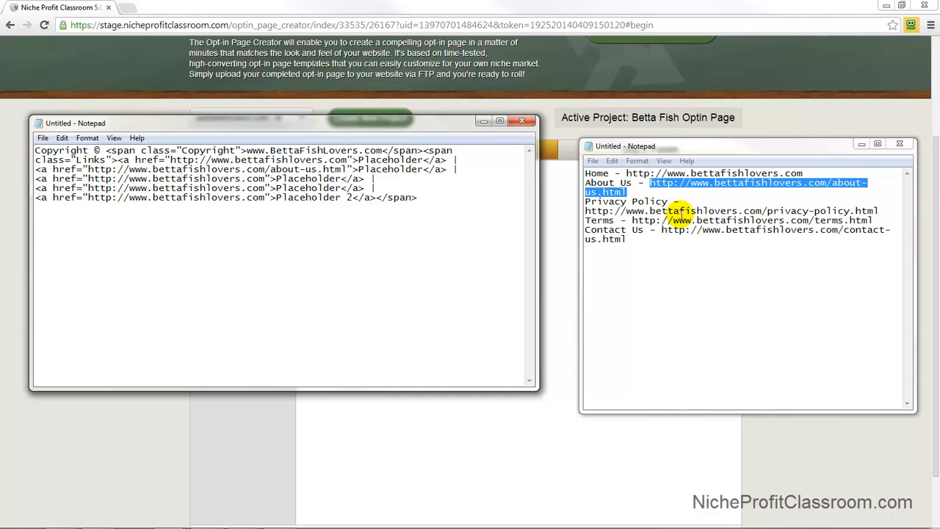
drag(877, 211, 569, 211)
key(ctrl+c)
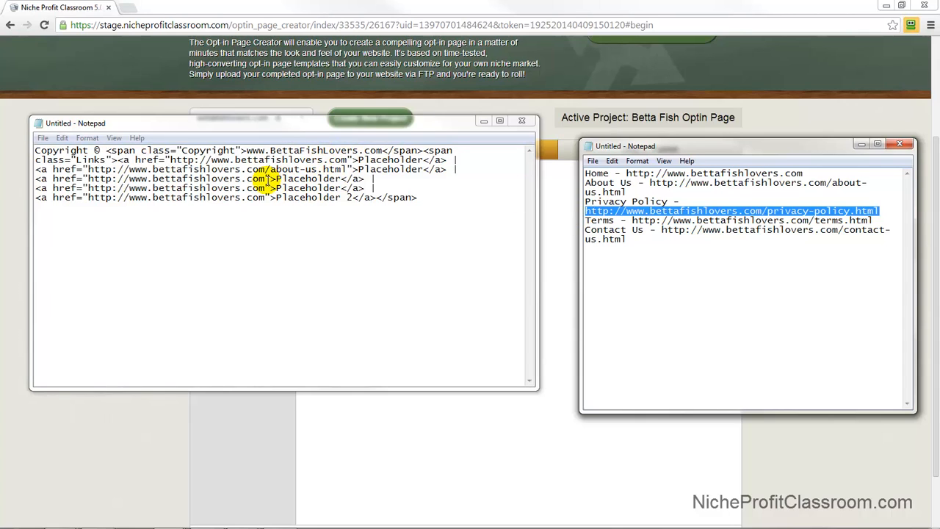
drag(266, 178, 89, 178)
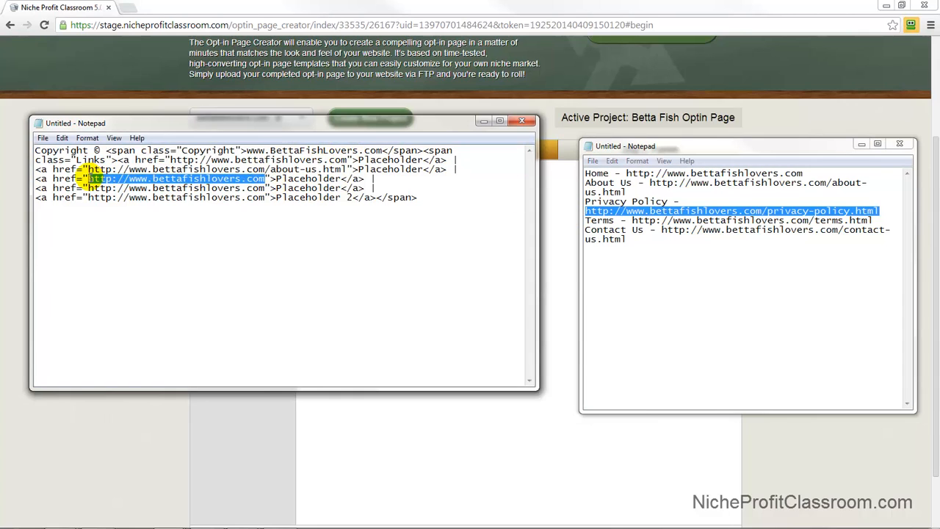
key(ctrl+v)
drag(874, 221, 632, 221)
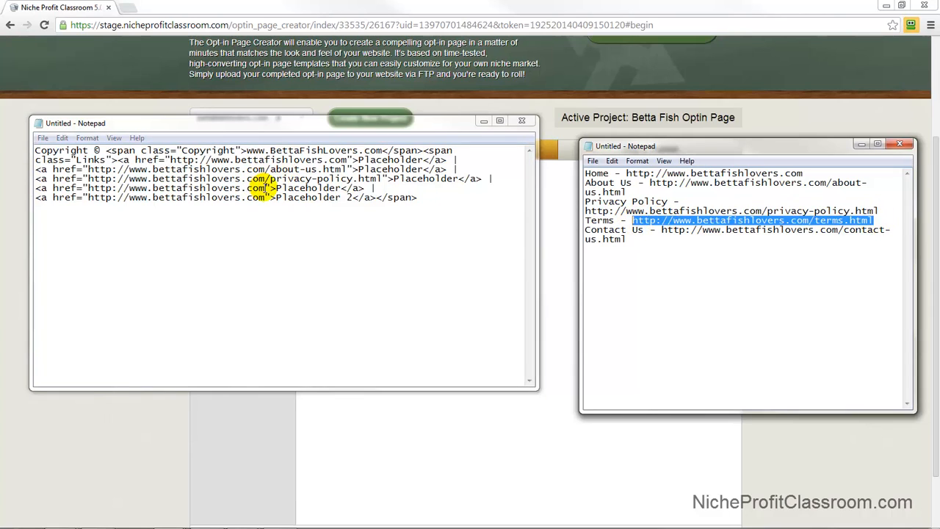
drag(266, 188, 84, 188)
text(http://www.bettafishlovers.com/terms.html)
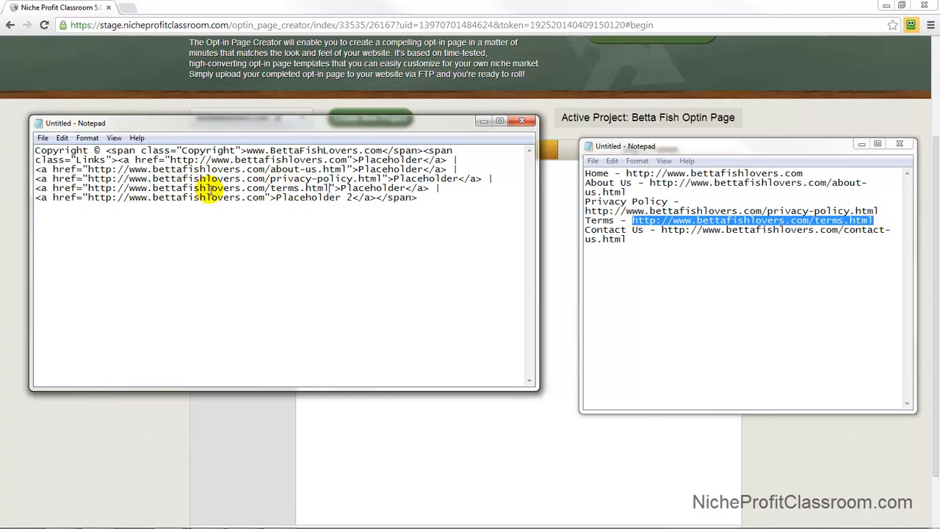
drag(627, 238, 661, 232)
key(ctrl+c)
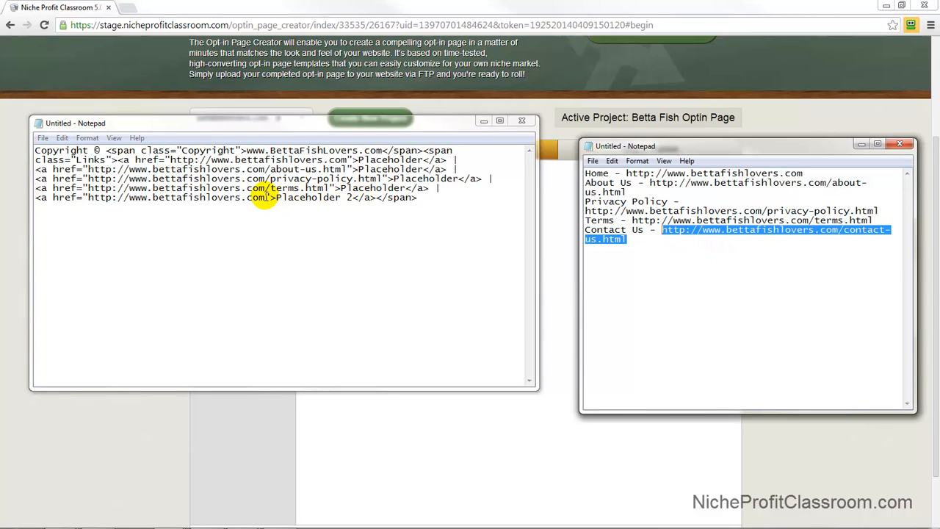
drag(266, 197, 89, 198)
key(ctrl+v)
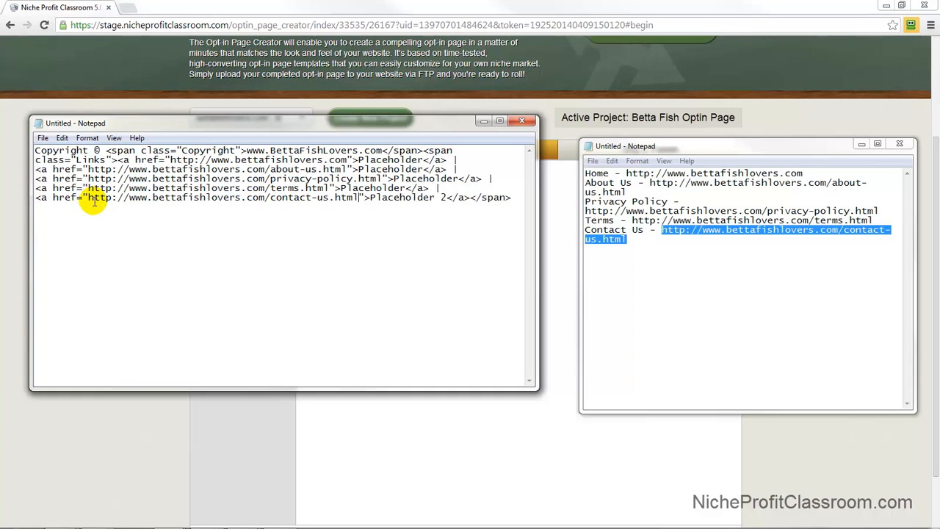
drag(539, 204, 568, 205)
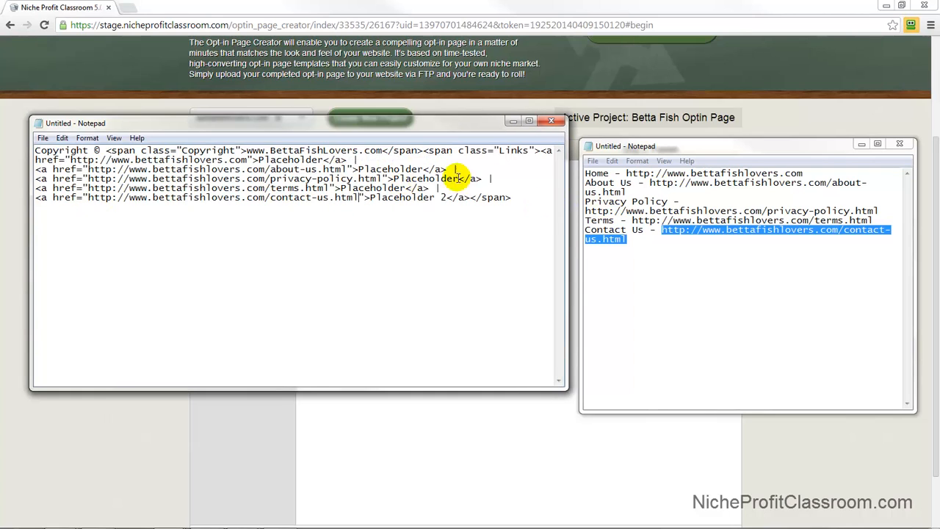
Replace the first link's Placeholder text with Home, leaving its URL and tags intact.
click(321, 159)
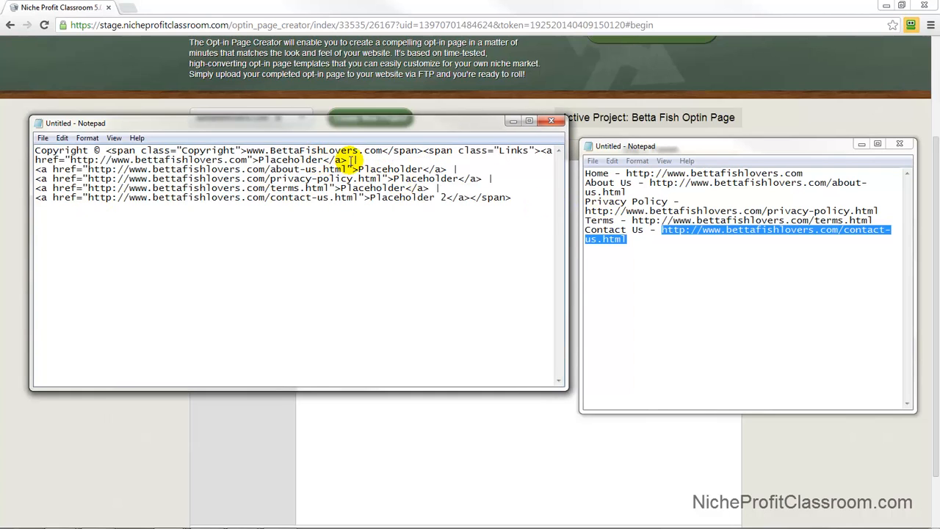
key(shift+Home)
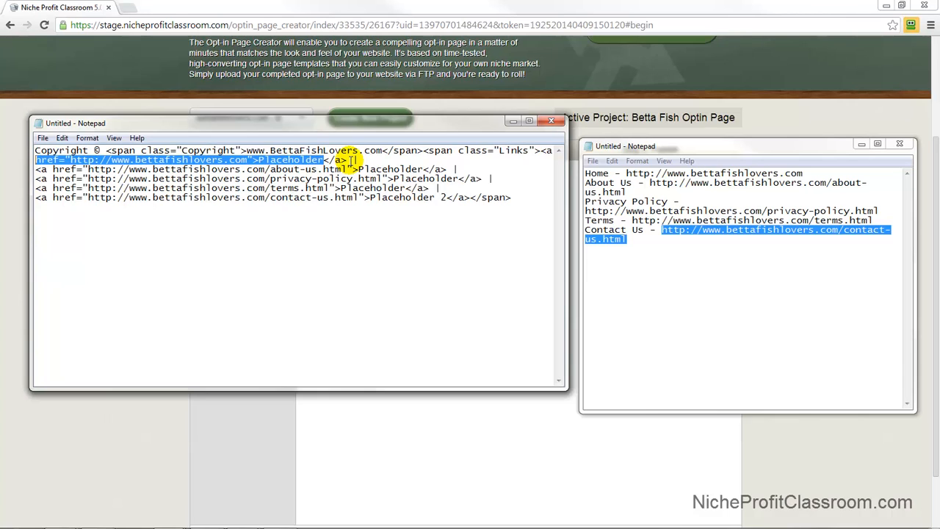
key(shift+Right)
key(shift+Right)
key(shift+Right)
key(shift+Right)
key(shift+Right)
key(shift+Right)
key(shift+Right)
key(shift+Right)
key(shift+Right)
key(shift+Right)
key(shift+Right)
key(shift+Right)
key(shift+Right)
key(shift+Right)
key(shift+Right)
key(shift+Right)
key(shift+Right)
key(shift+Right)
key(shift+Right)
key(shift+Right)
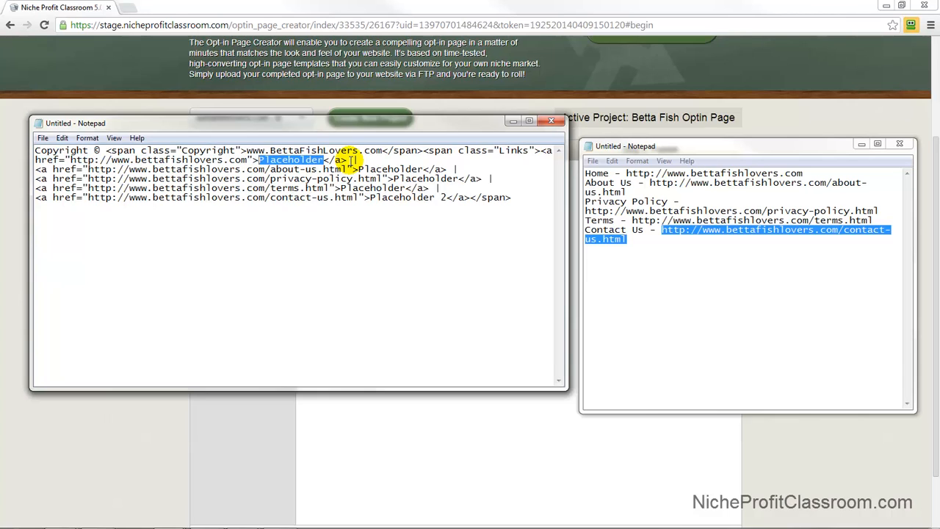
text(Hom)
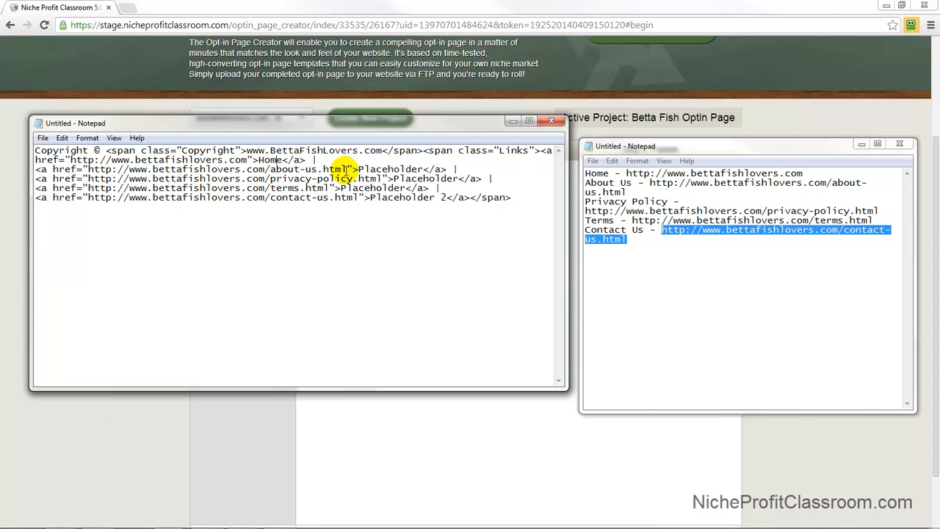
Change the Placeholder text of the about-us.html link to About Us and of the privacy-policy.html link to Privacy Policy.
drag(359, 170, 421, 169)
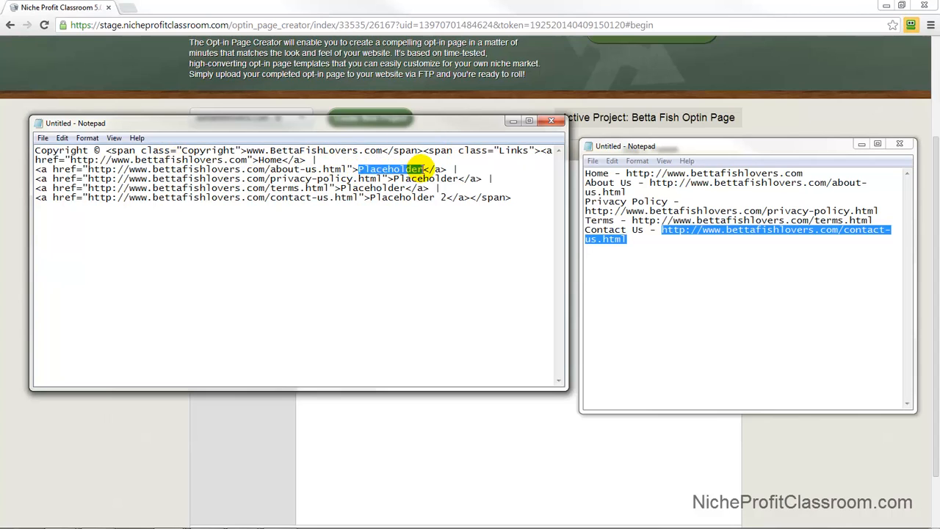
text(About Us)
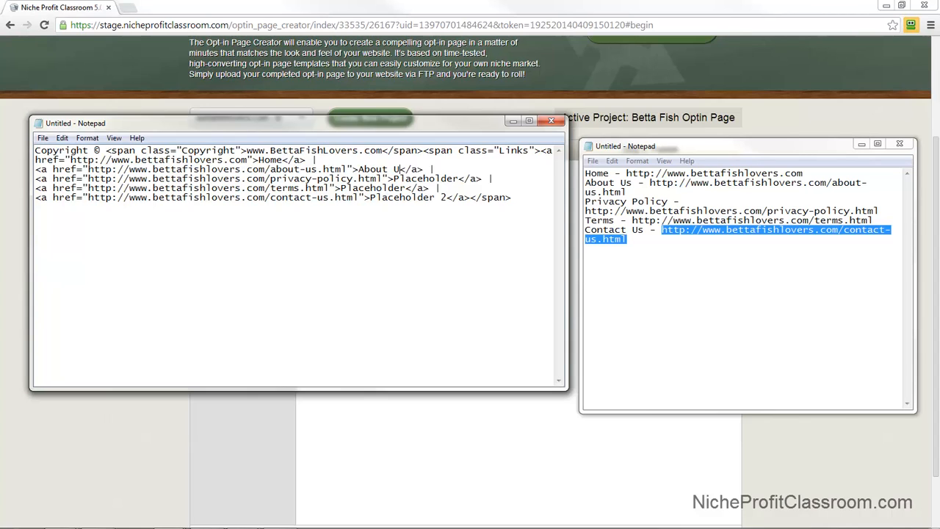
click(459, 179)
key(ctrl+shift+Left)
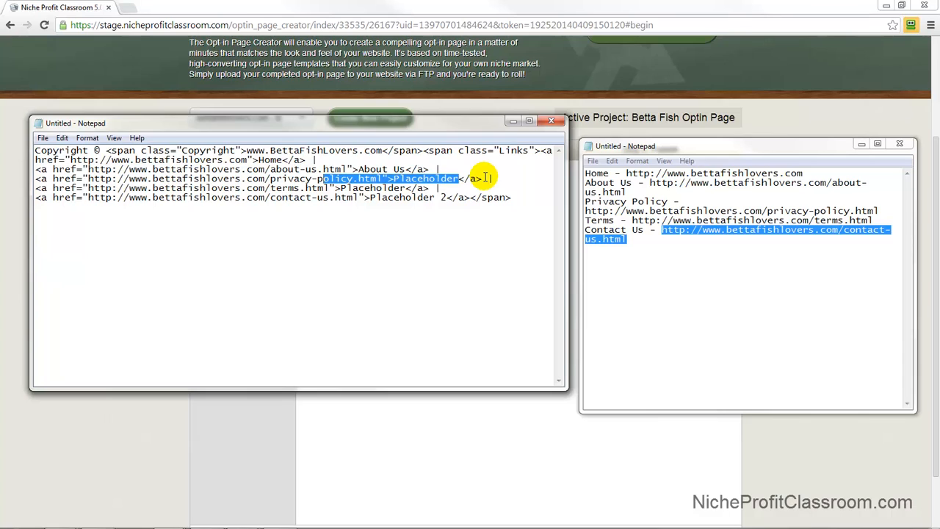
text(rivacy Policy)
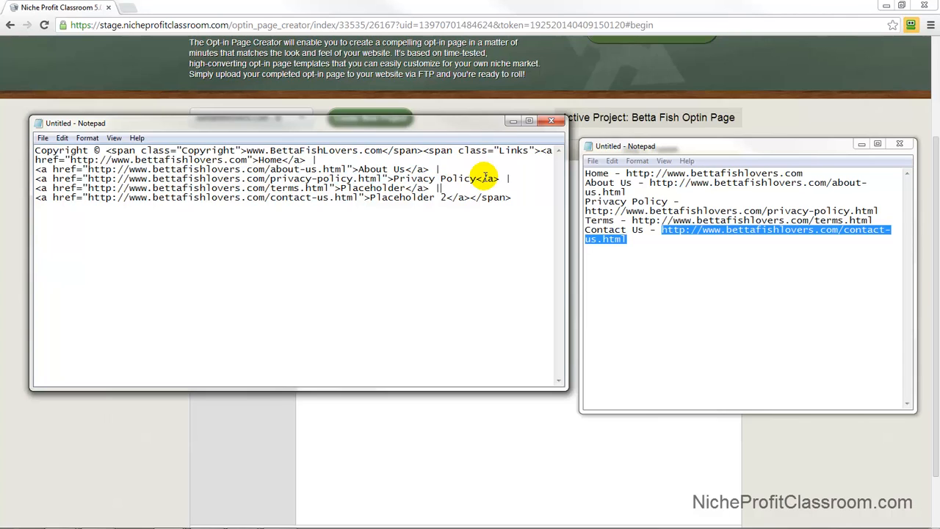
Change the terms.html link's text to Terms and the contact-us.html link's text to Contact Us.
key(ctrl+shift+Left)
key(ctrl+shift+Left)
key(ctrl+shift+Left)
key(ctrl+shift+Left)
key(ctrl+shift+Left)
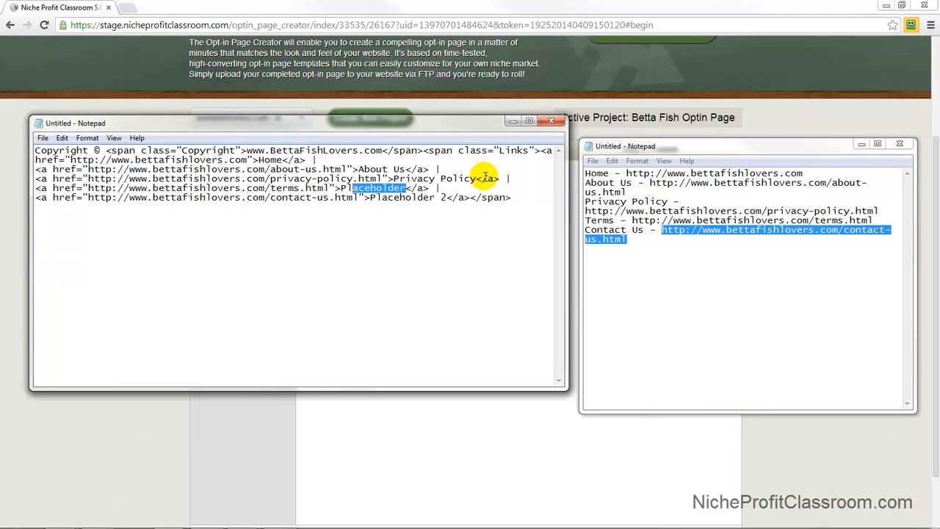
text(Terms)
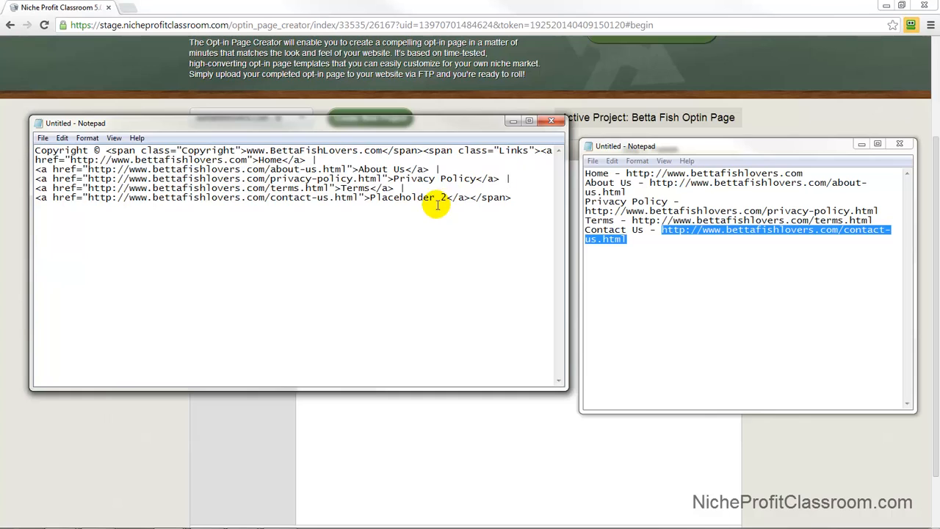
drag(446, 196, 375, 198)
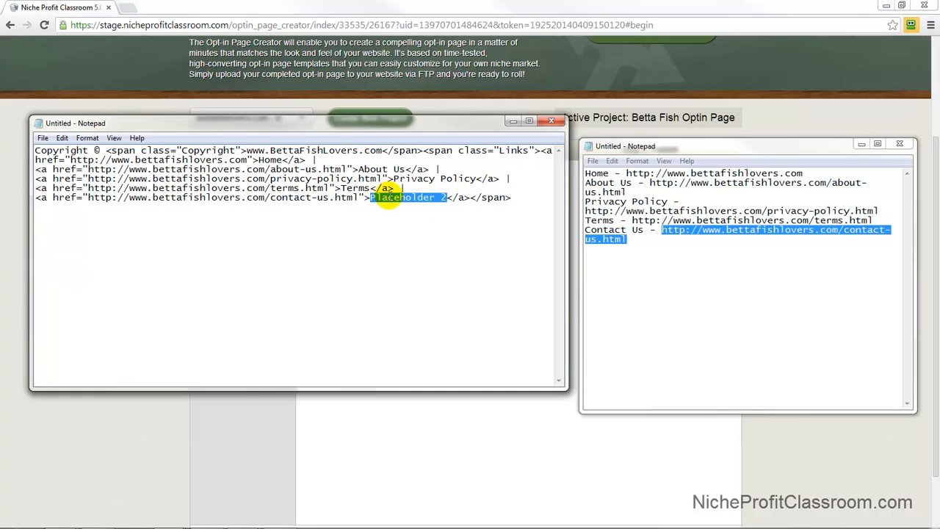
text(Contact)
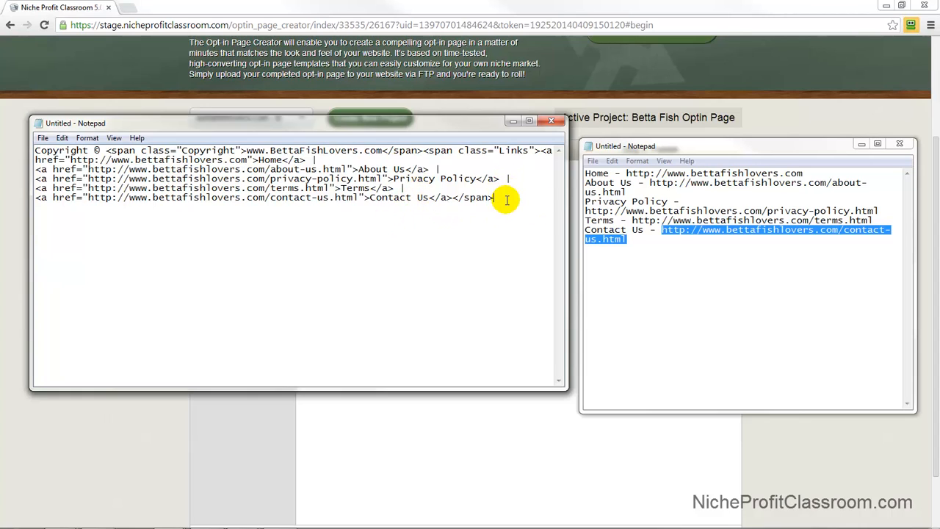
Replace the default footer include's code on the opt-in page with the complete edited footer code copied from Notepad.
drag(507, 200, 14, 125)
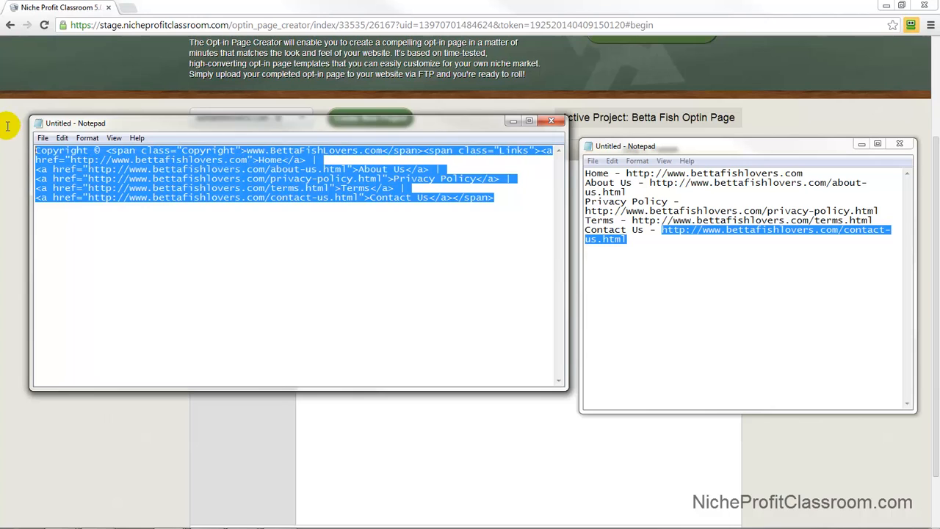
click(443, 11)
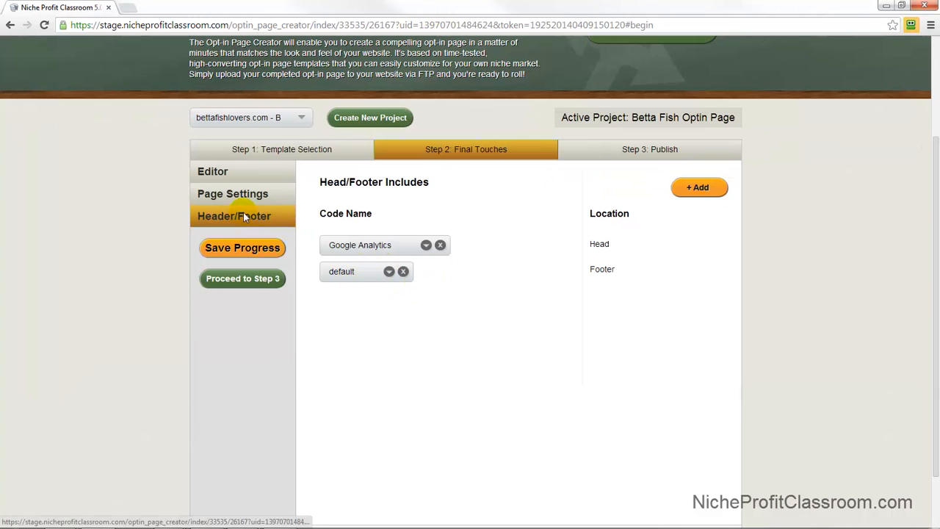
click(390, 272)
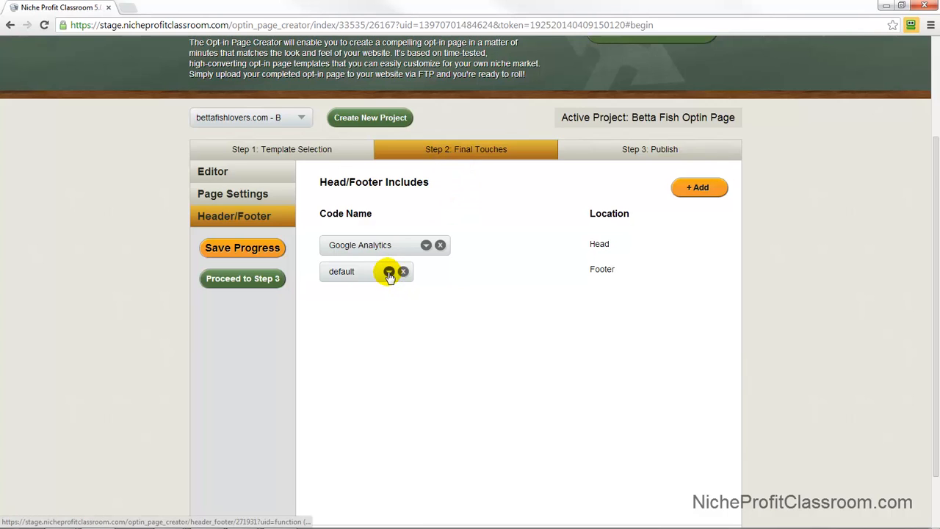
scroll(512, 219, down, 1)
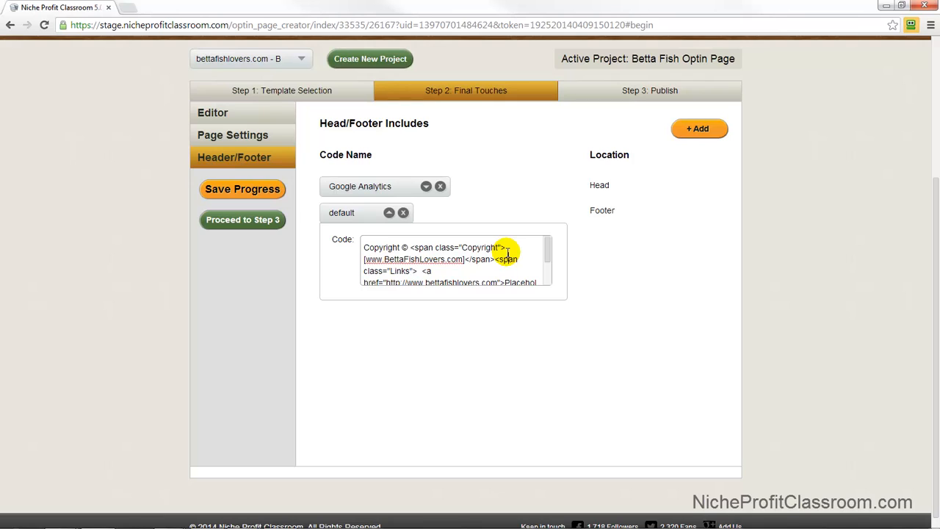
click(507, 252)
key(ctrl+a)
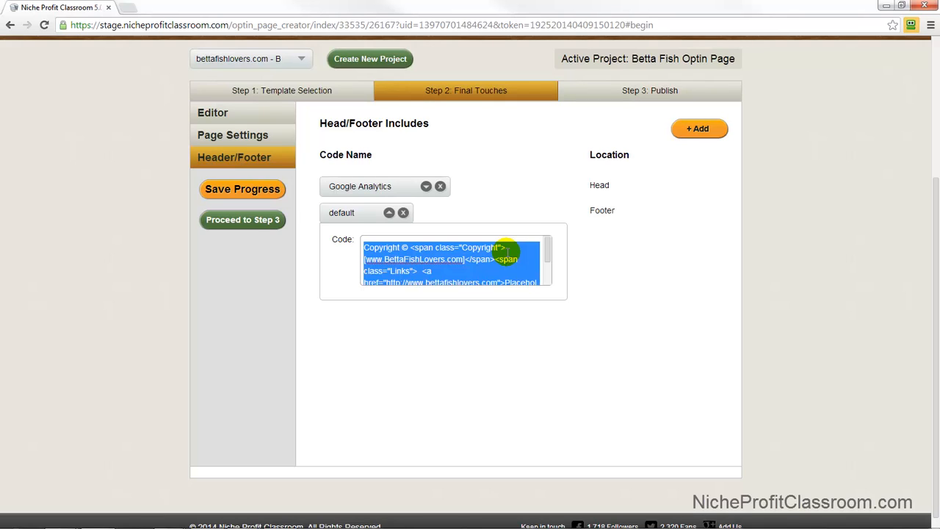
click(513, 261)
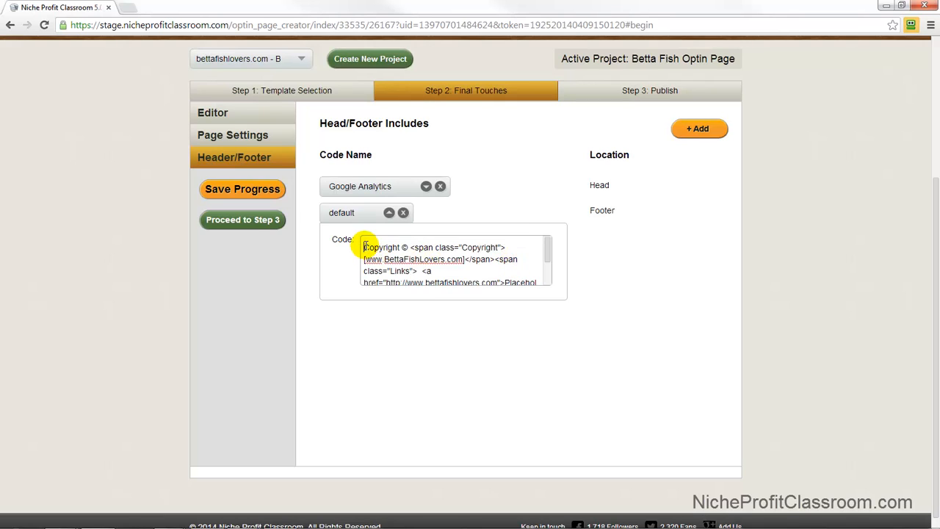
drag(365, 246, 591, 319)
key(BackSpace)
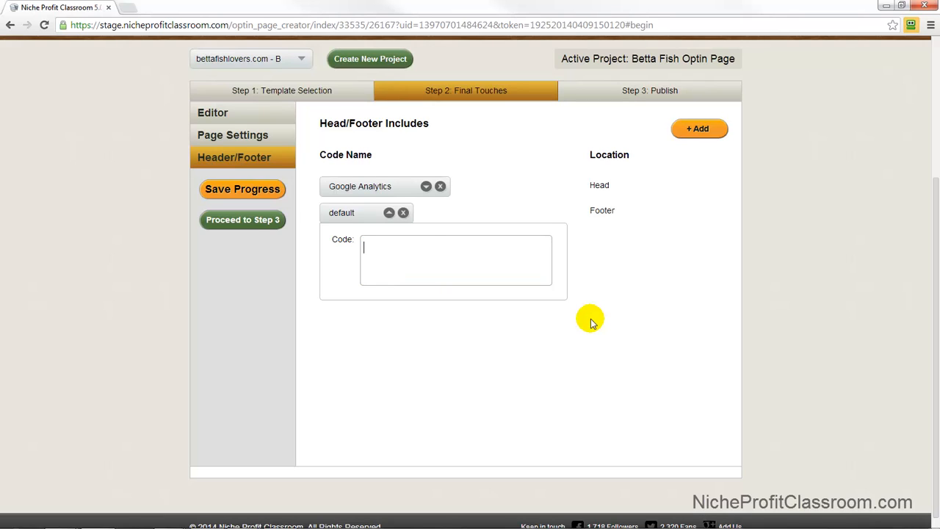
right_click(412, 249)
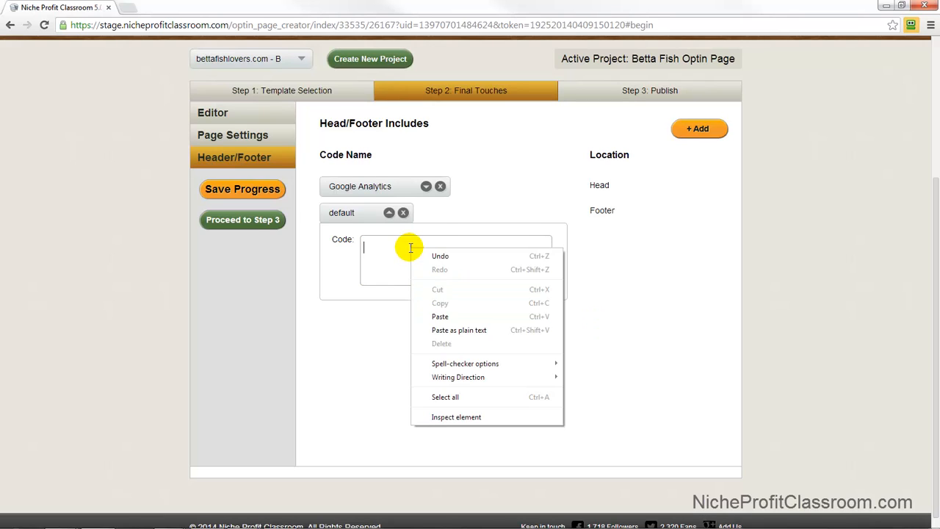
click(457, 316)
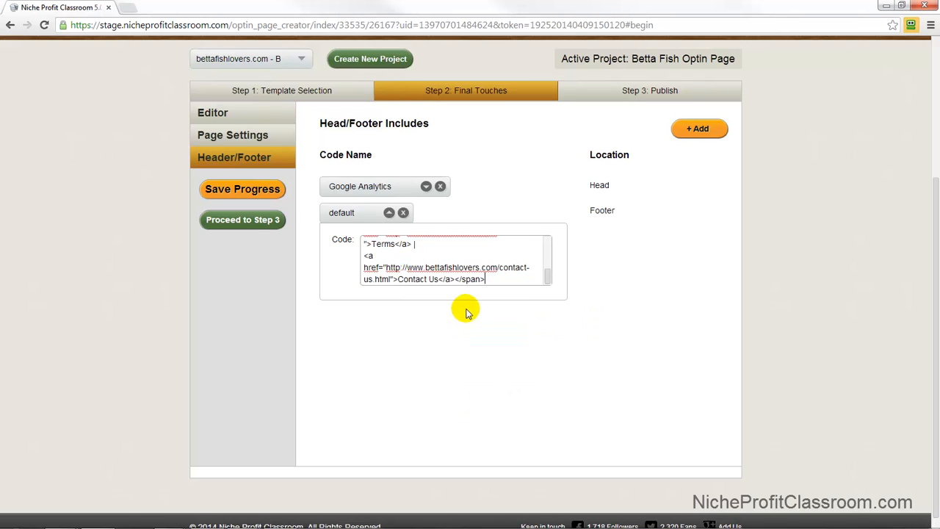
Collapse the default footer include, save the opt-in page's progress and check the footer links in the editor.
click(388, 215)
click(243, 190)
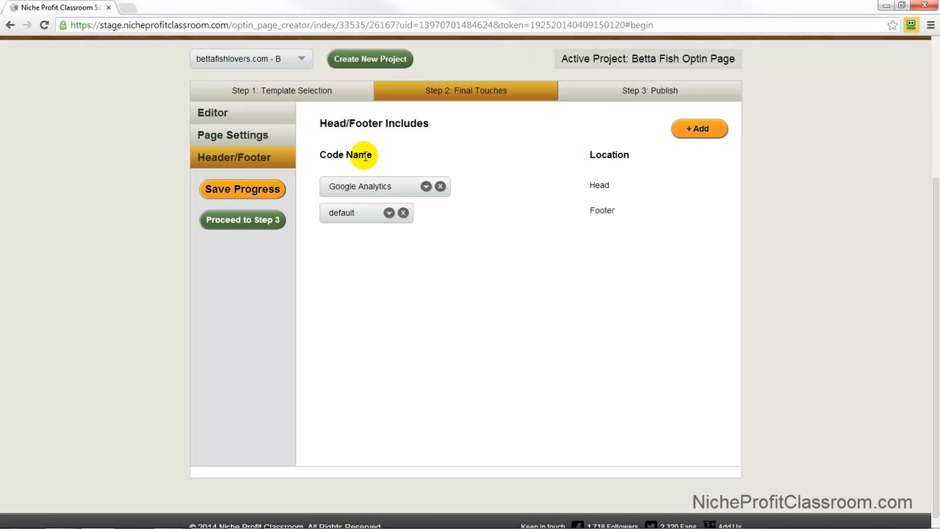
click(241, 113)
scroll(749, 263, down, 4)
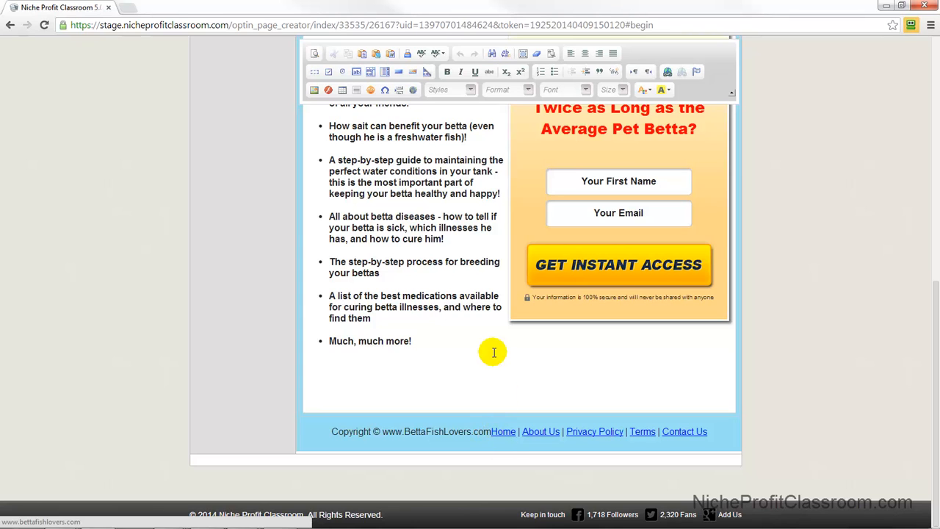
scroll(496, 351, up, 4)
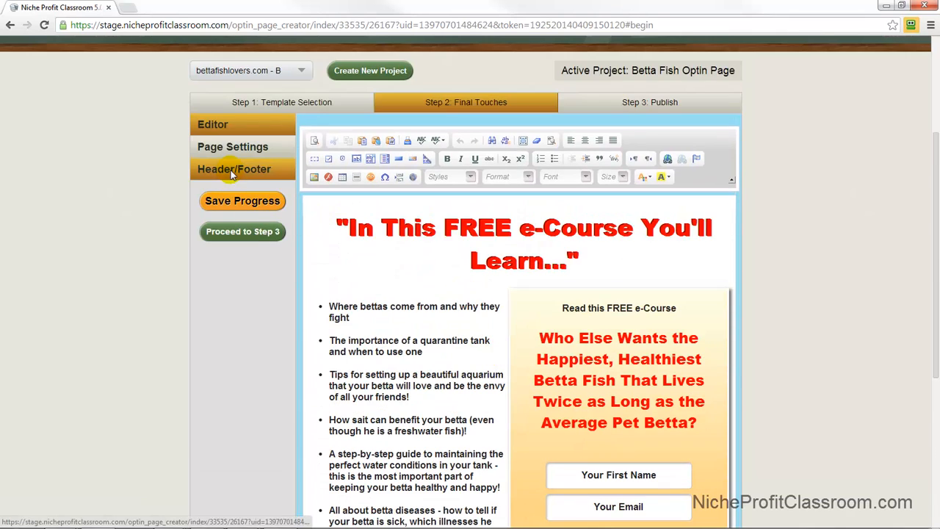
click(233, 170)
click(388, 225)
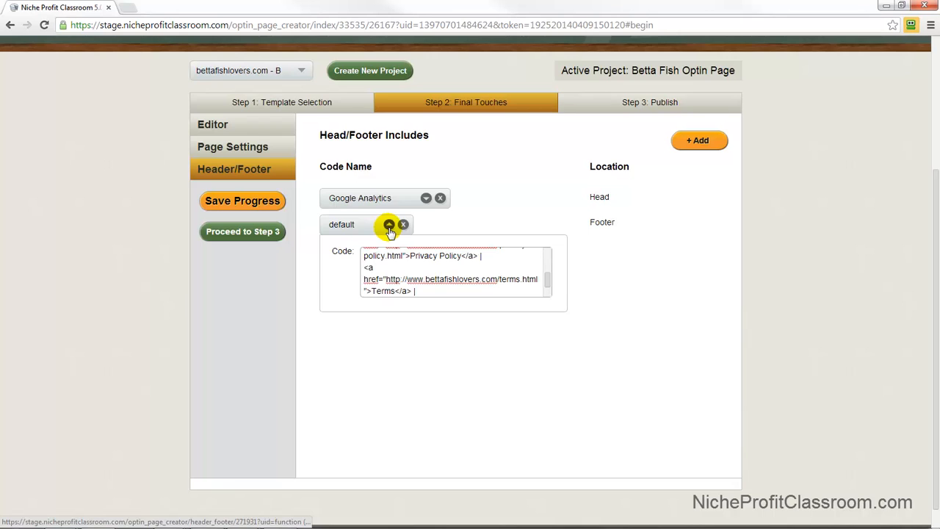
scroll(544, 263, up, 5)
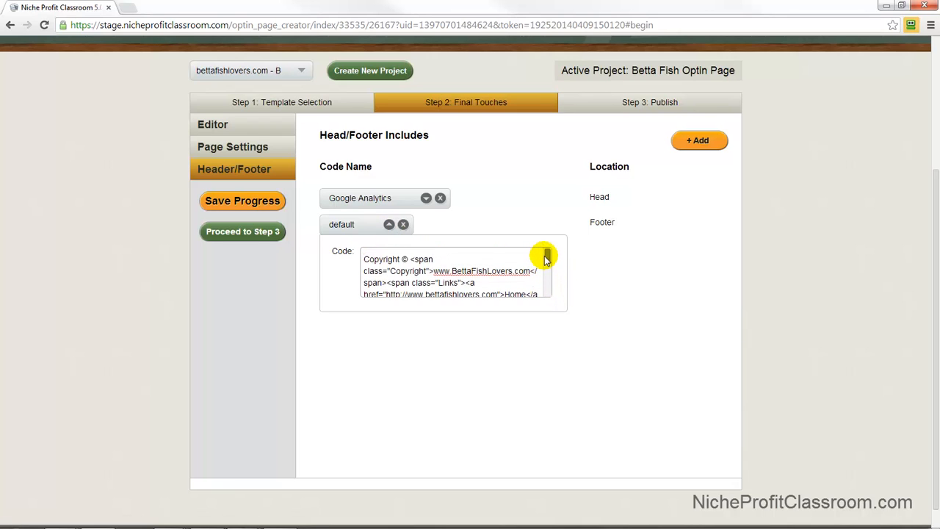
scroll(477, 257, down, 2)
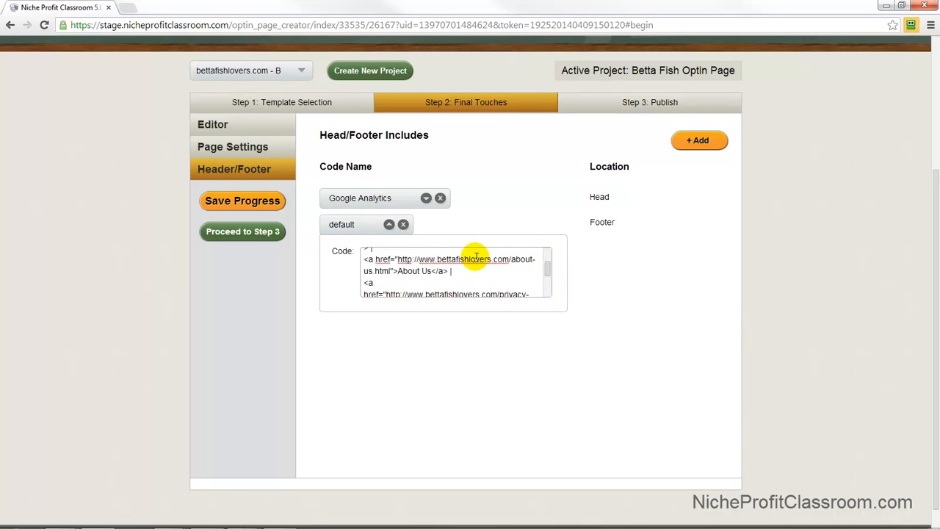
scroll(478, 257, up, 2)
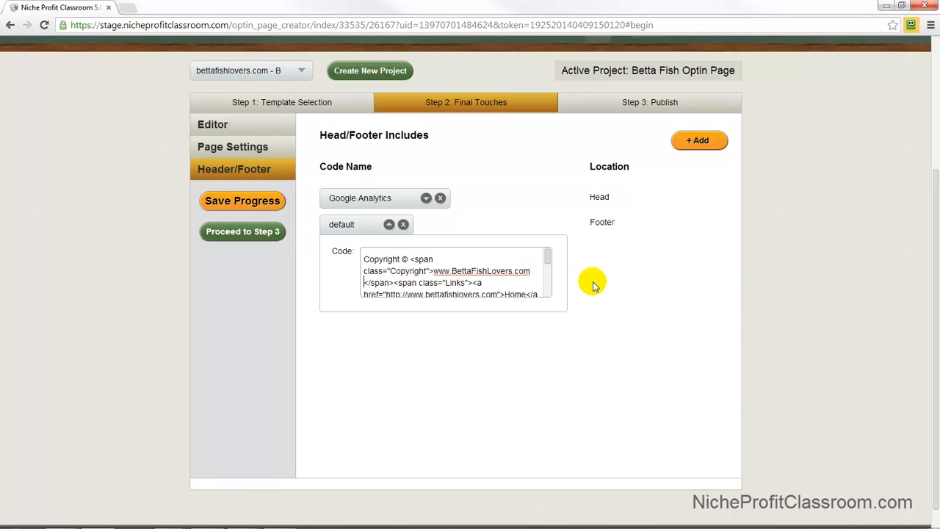
Save the opt-in page with the adjusted footer code and check the spacing before the Home link in the editor.
click(388, 224)
click(260, 202)
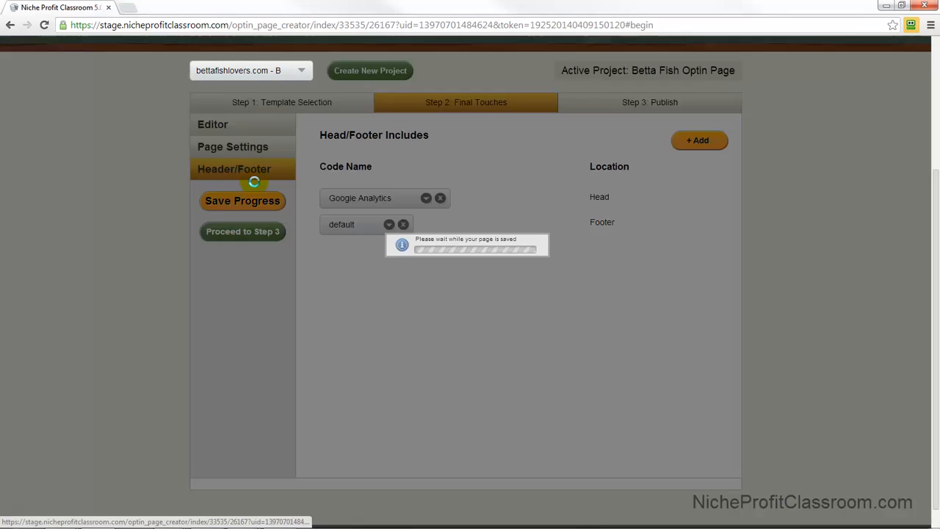
click(239, 127)
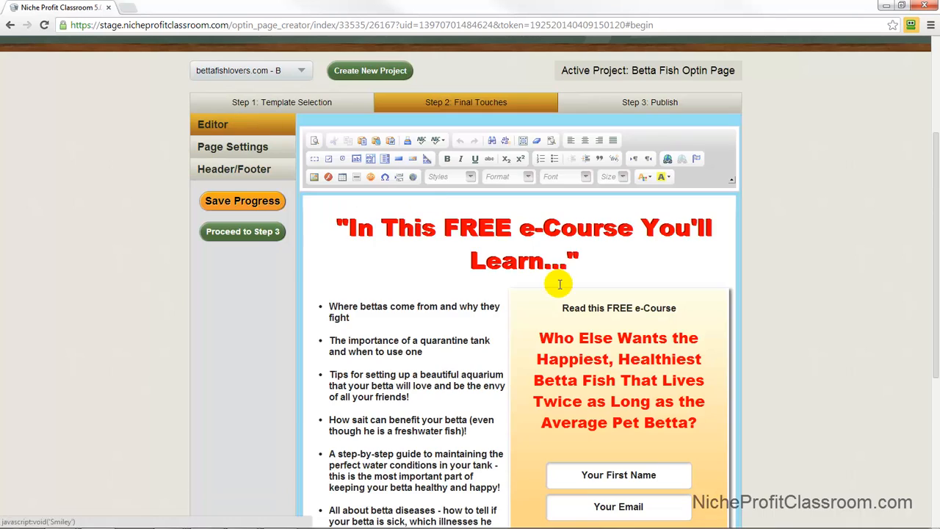
scroll(562, 283, down, 5)
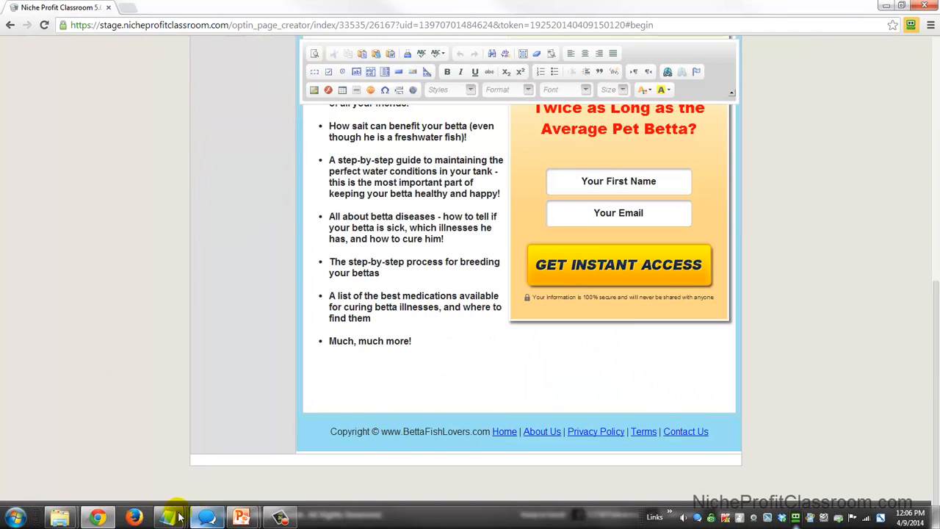
mouse_move(167, 518)
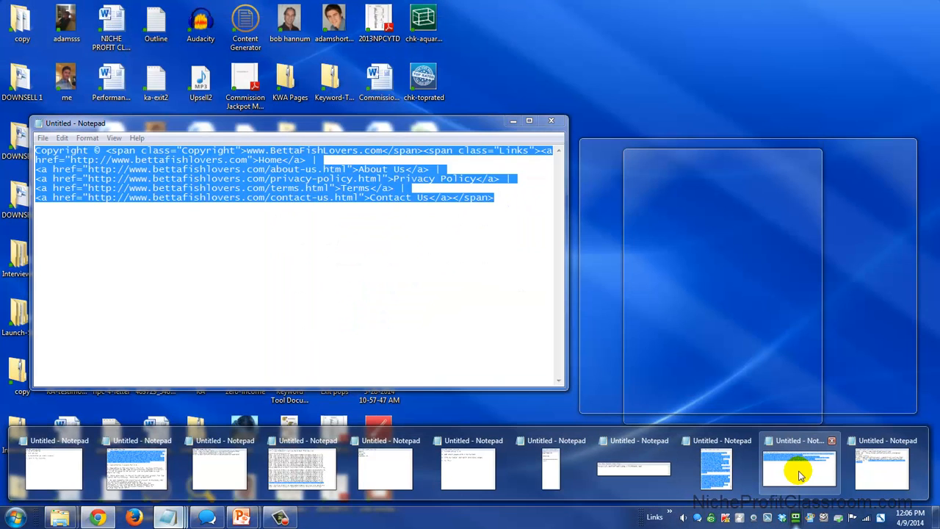
click(799, 470)
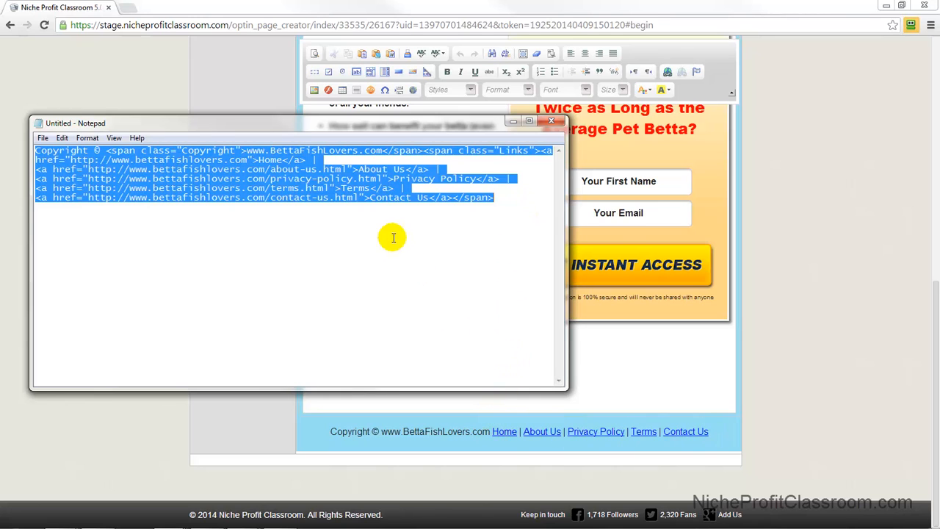
drag(384, 124, 527, 129)
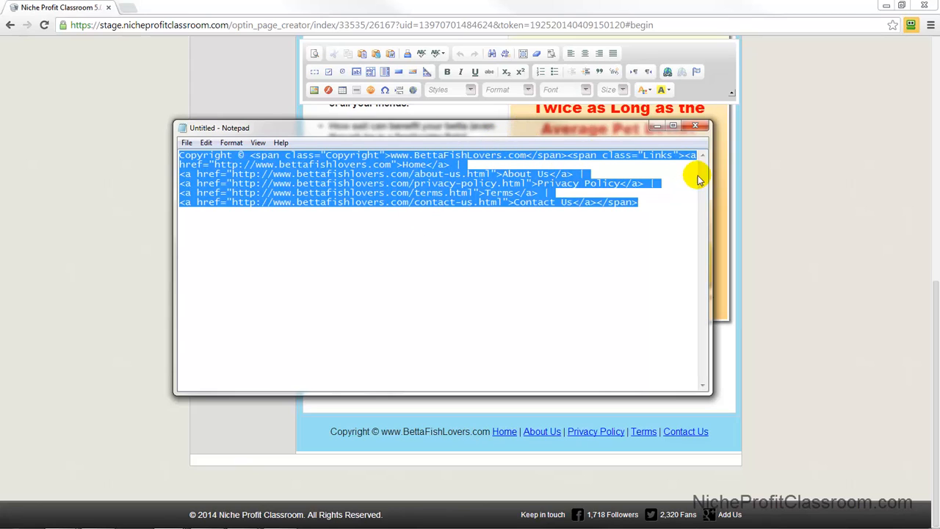
drag(710, 179, 758, 177)
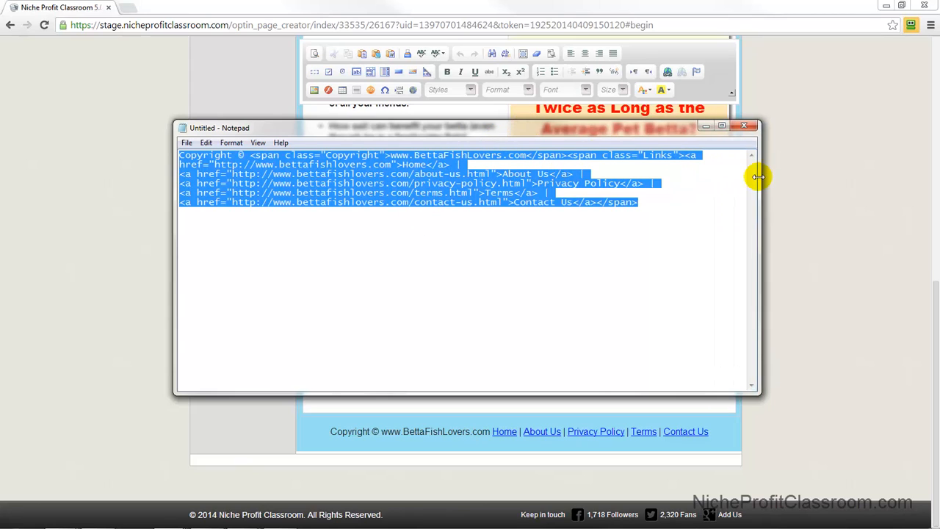
click(639, 167)
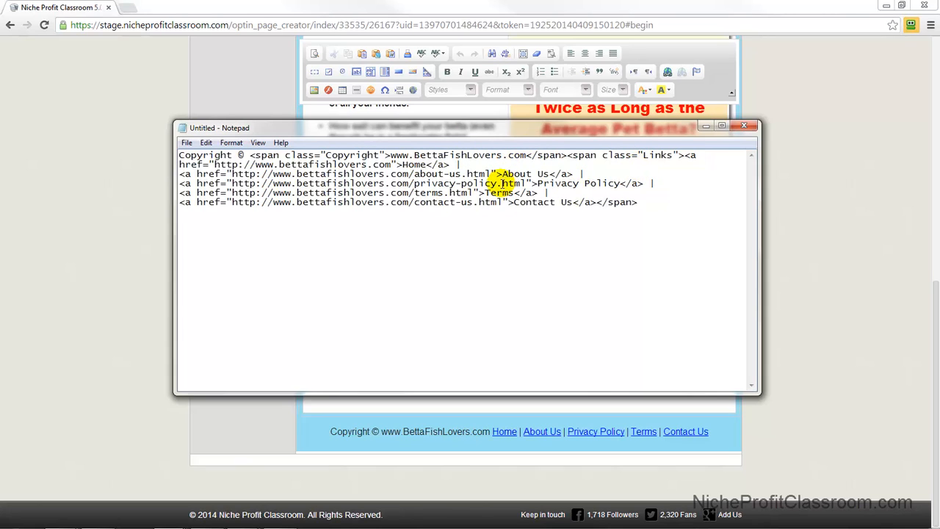
click(526, 155)
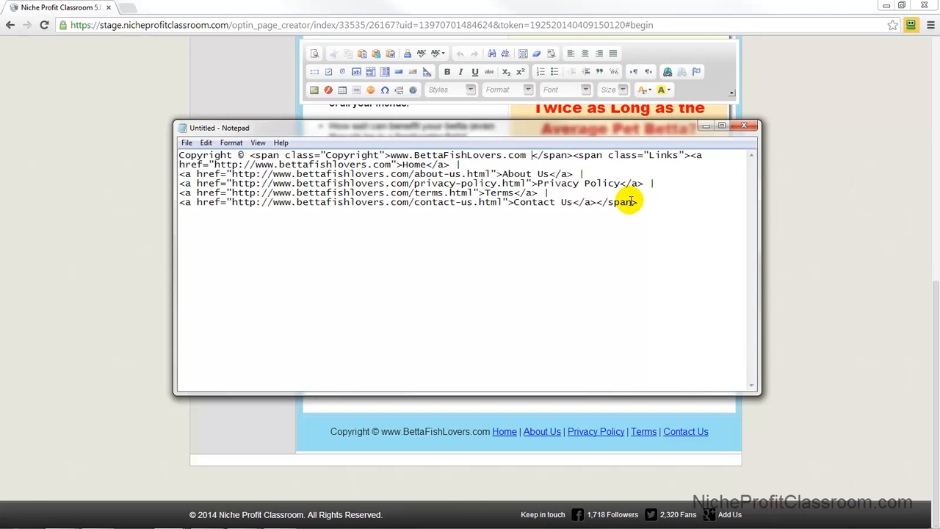
Return to the browser and open the Betta Fish Lovers SL sales letter for editing from the bettafishlovers.com projects on the site dashboard.
click(762, 9)
scroll(749, 252, up, 6)
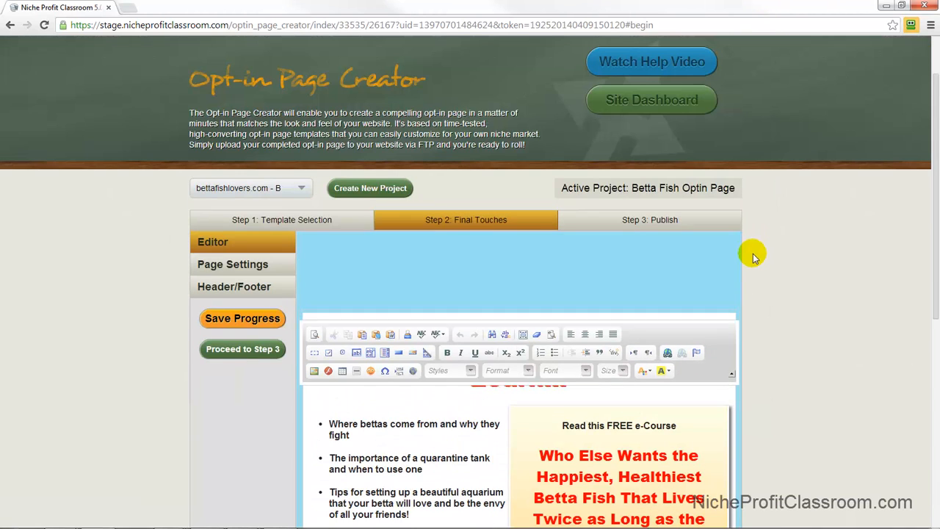
scroll(485, 262, up, 2)
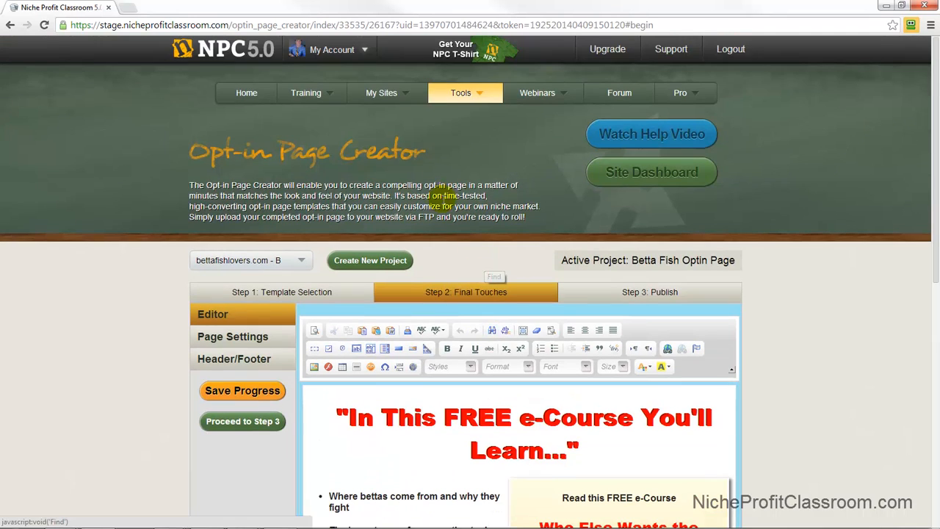
mouse_move(379, 101)
click(459, 133)
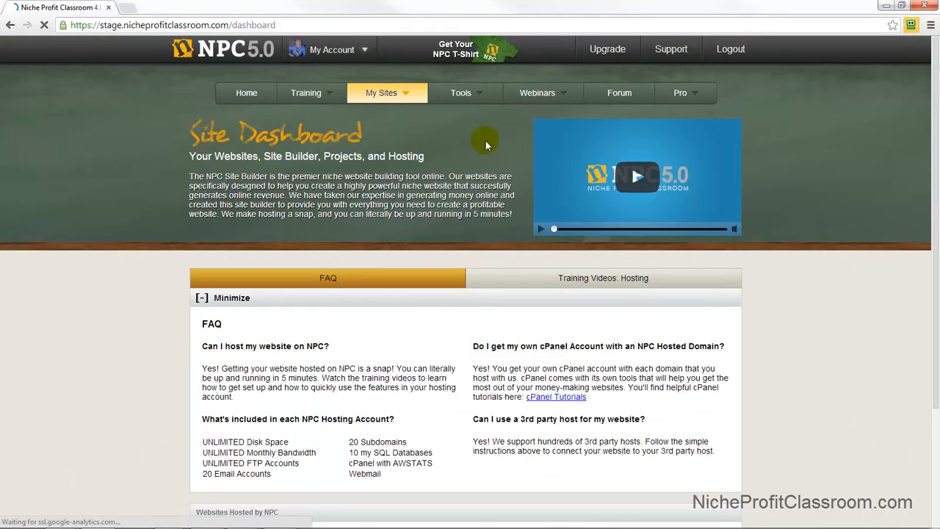
scroll(430, 239, down, 4)
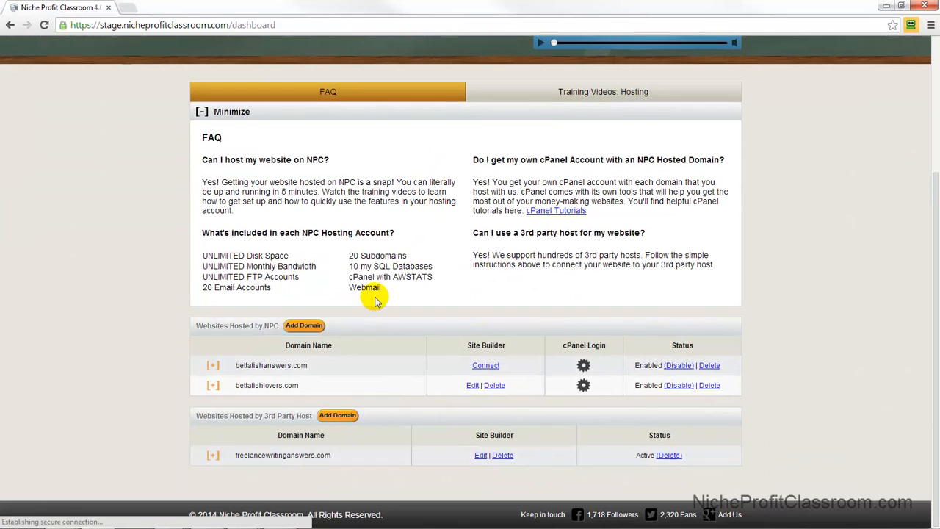
click(213, 385)
scroll(369, 270, down, 3)
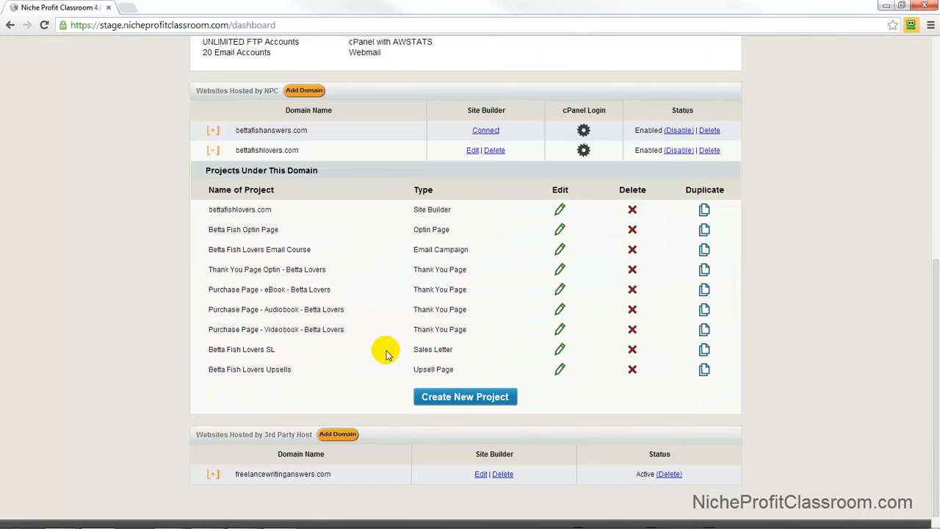
click(559, 350)
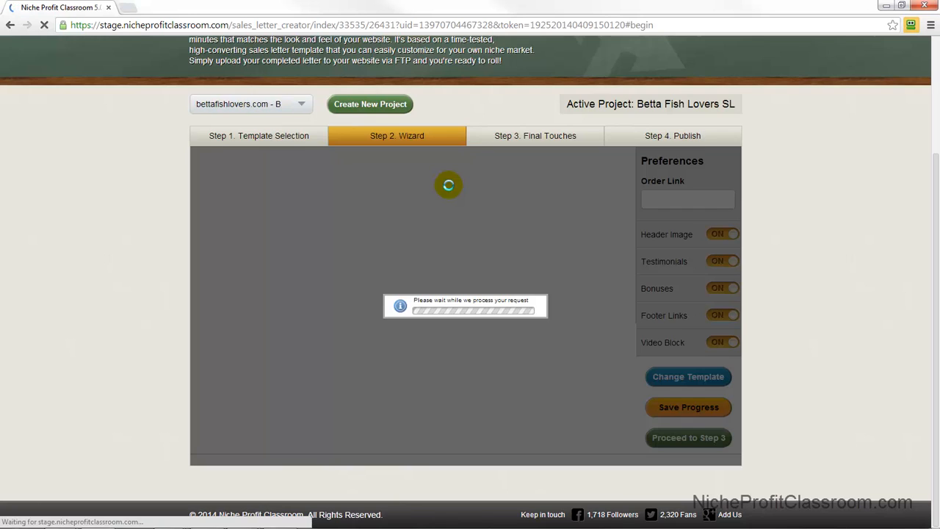
Turn off the sales letter's Header Image preference and save the progress.
scroll(450, 184, up, 1)
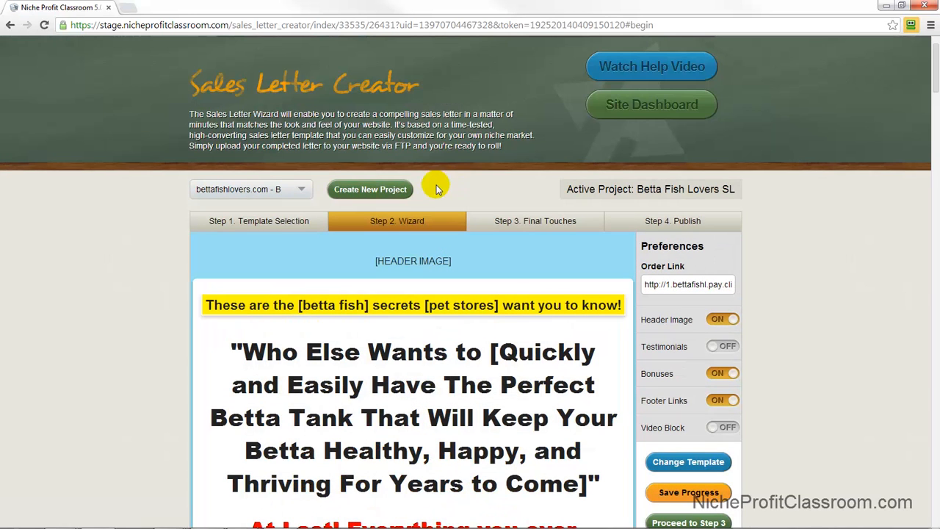
scroll(485, 265, down, 1)
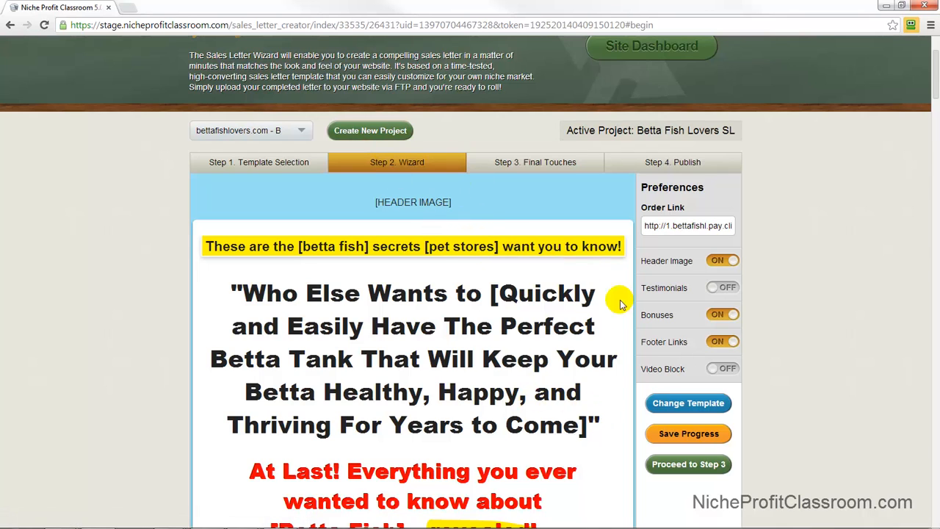
click(716, 262)
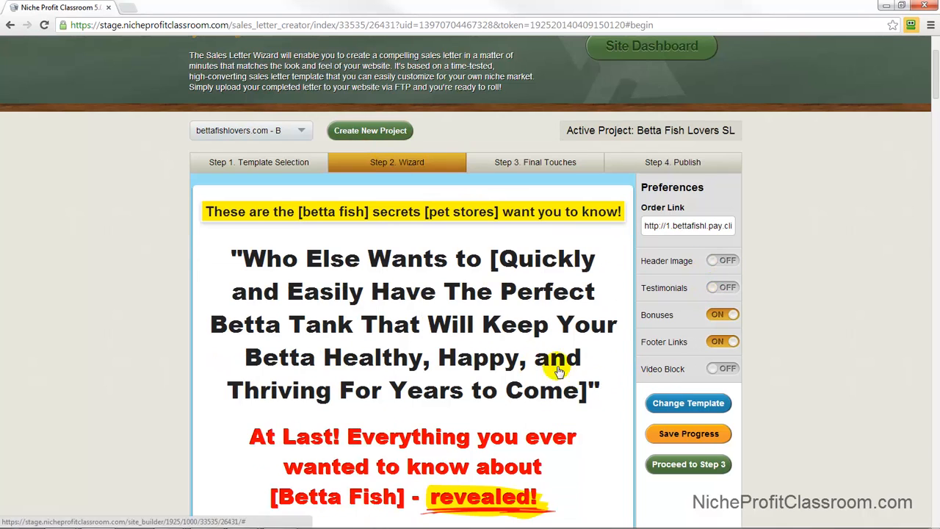
click(695, 437)
mouse_move(935, 63)
mouse_down()
mouse_move(935, 488)
mouse_move(935, 75)
mouse_up()
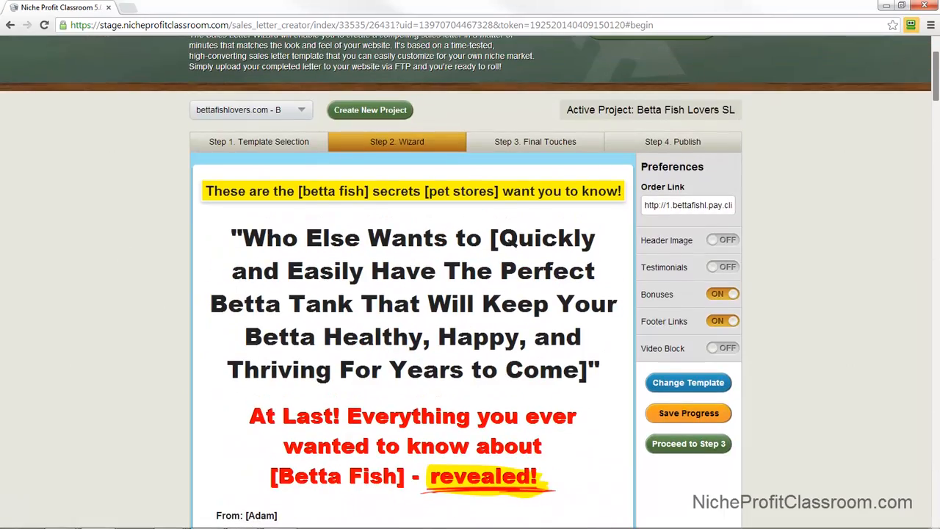
Review the copyright, anchor text and URL fields in the sales letter's footer settings and close them.
scroll(445, 426, down, 20)
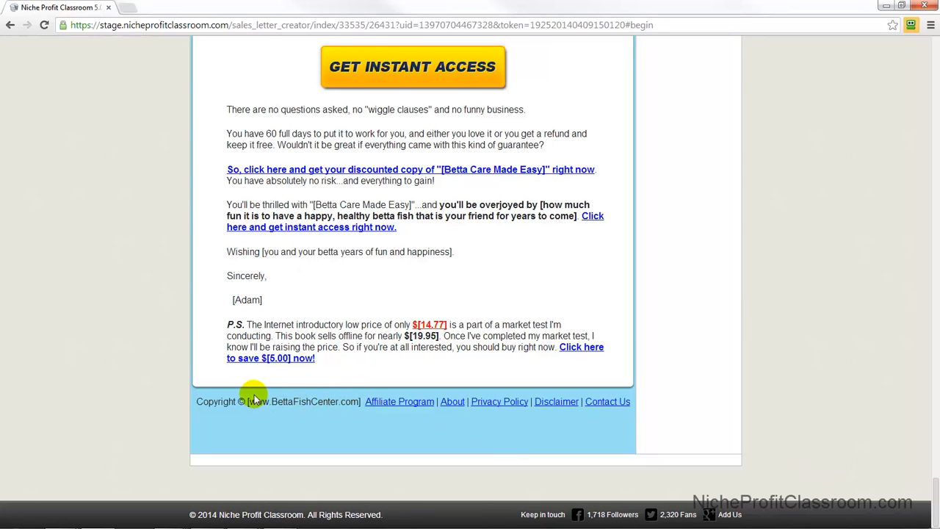
click(320, 402)
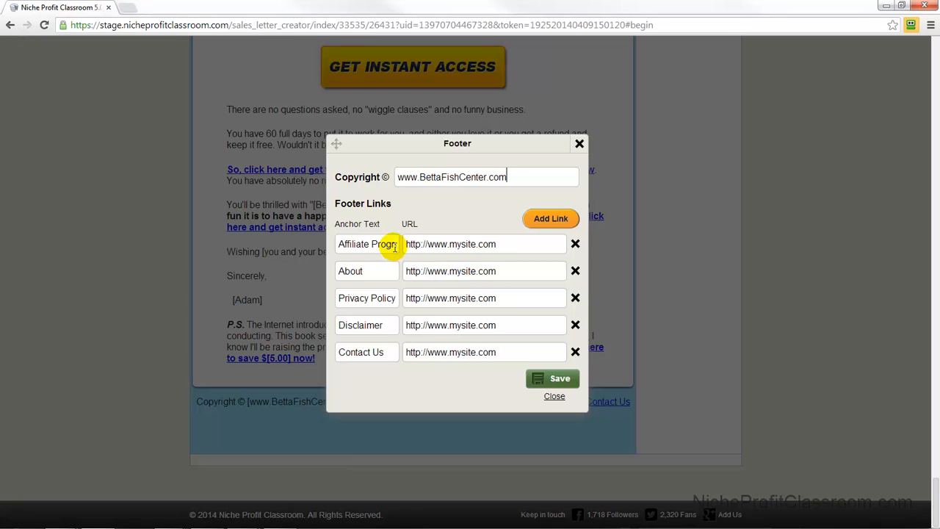
drag(394, 245, 524, 249)
click(378, 267)
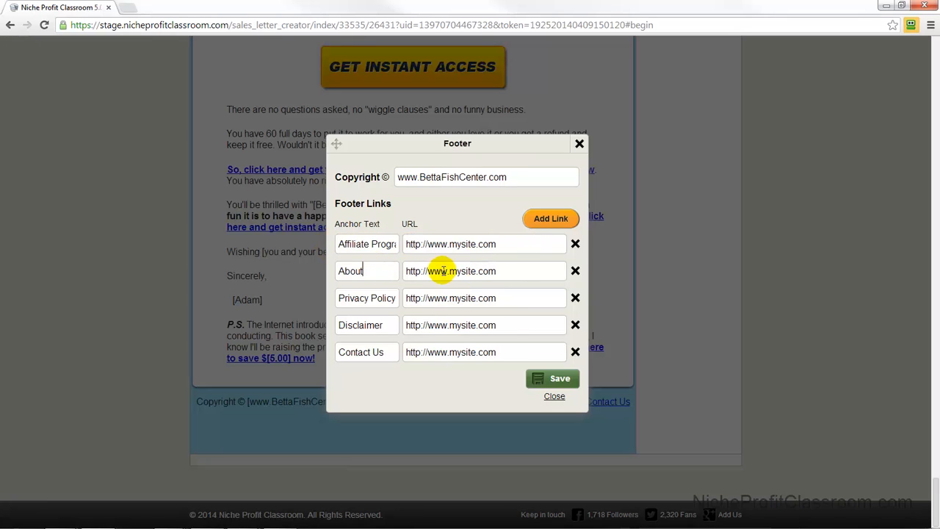
drag(441, 271, 451, 271)
click(478, 293)
click(380, 296)
click(470, 348)
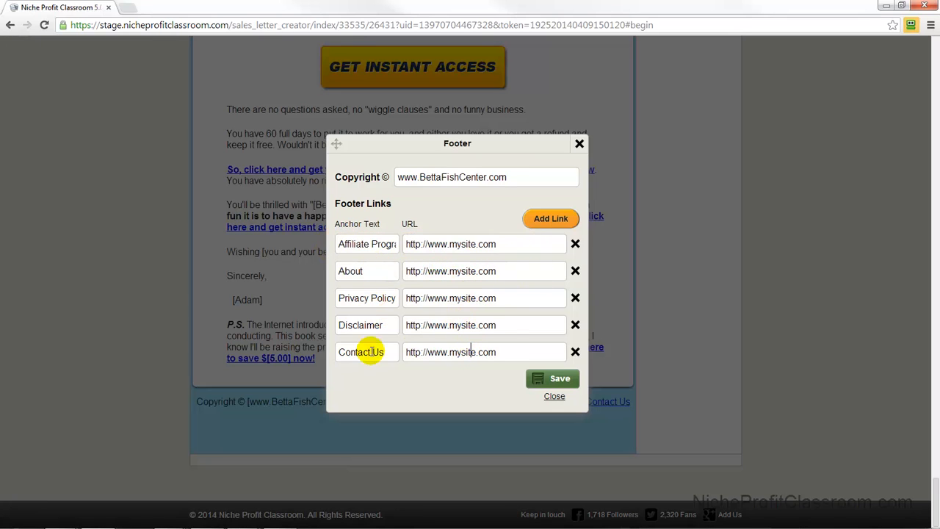
click(554, 396)
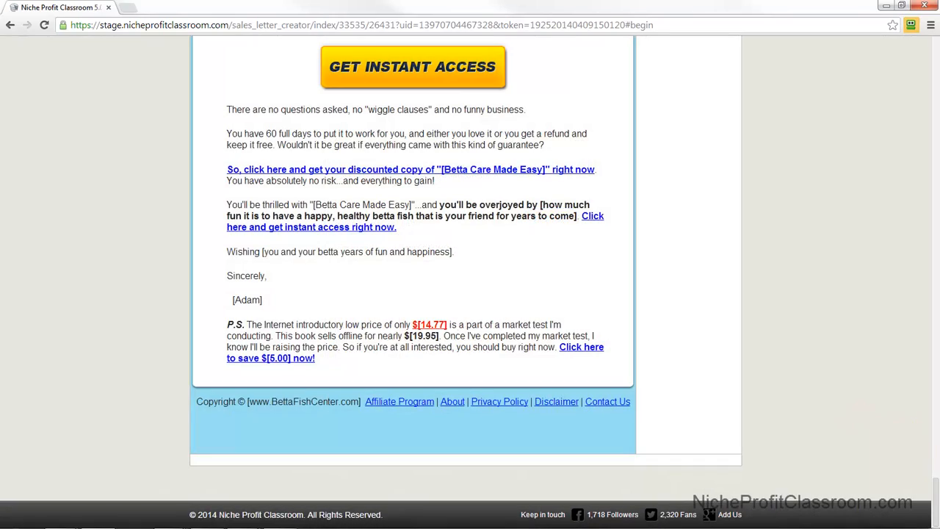
Save the sales letter and proceed from the Wizard to Step 3, Final Touches.
drag(936, 500, 937, 77)
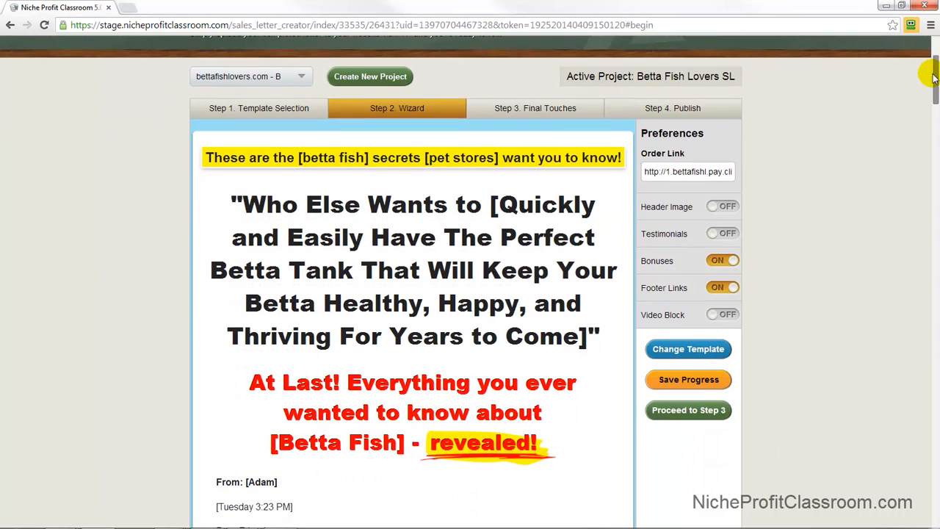
click(683, 409)
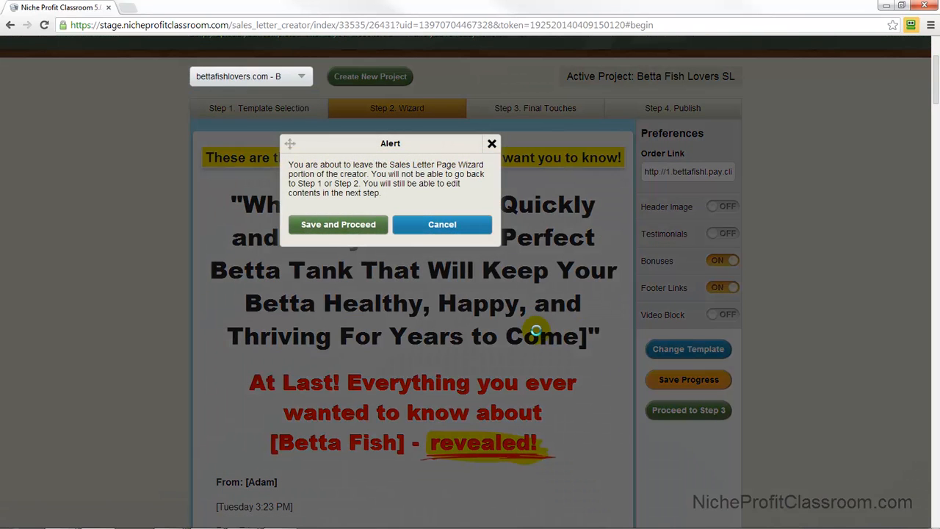
click(350, 228)
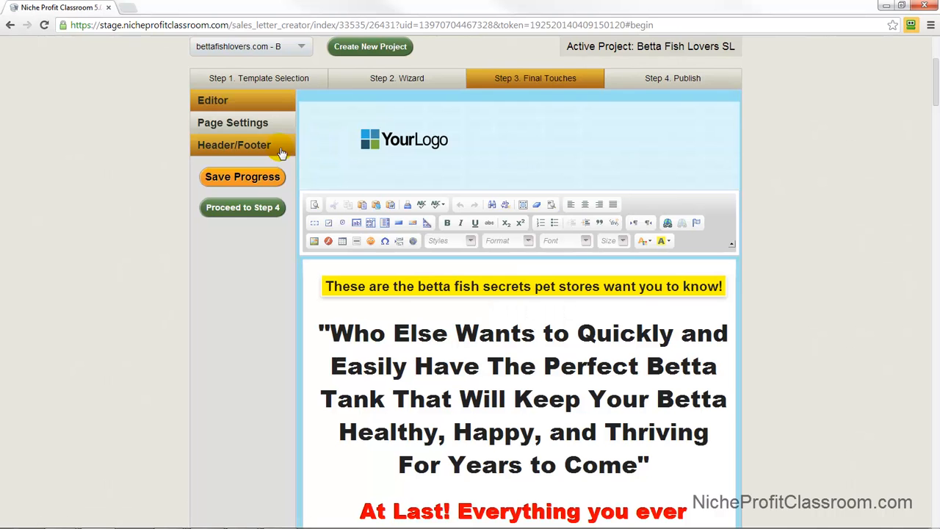
click(253, 147)
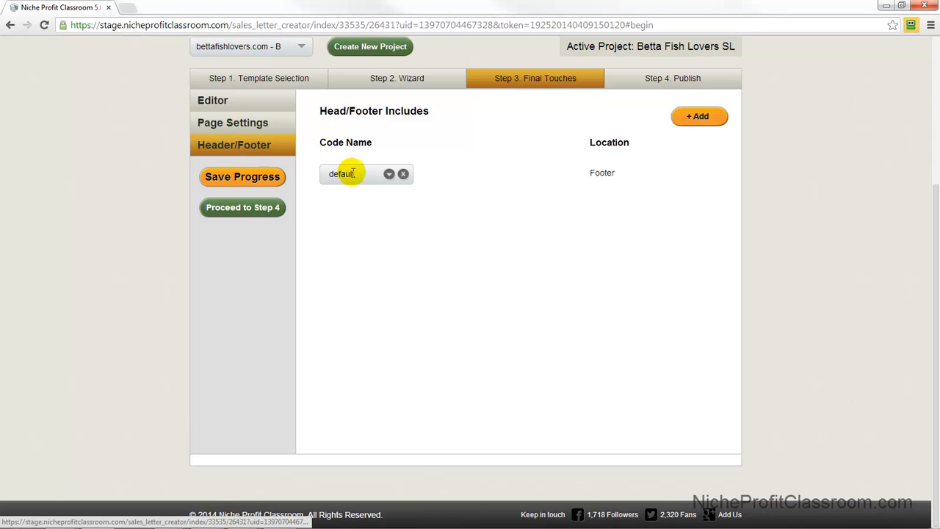
click(390, 174)
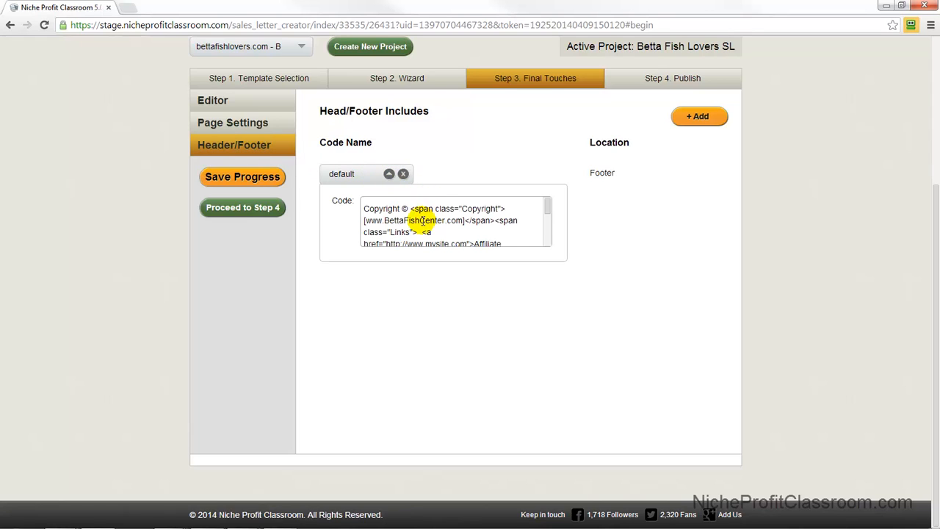
mouse_move(168, 518)
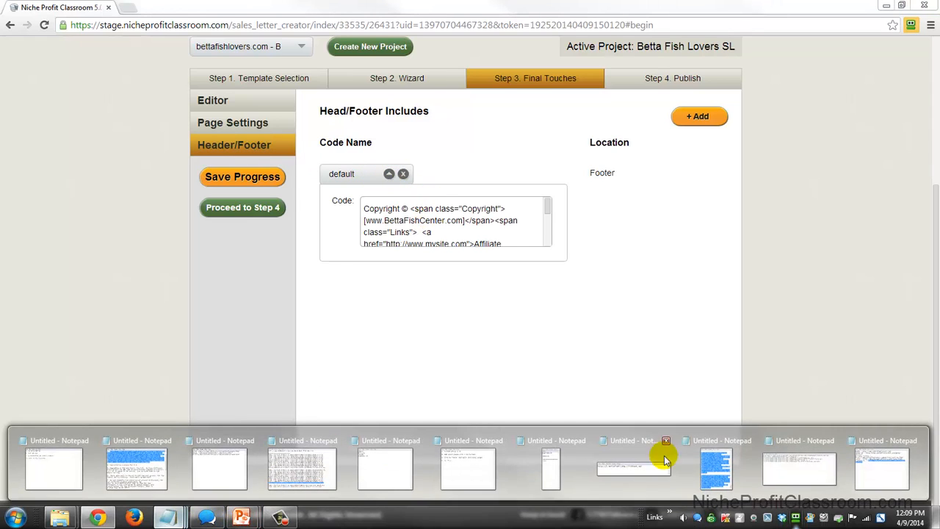
click(802, 470)
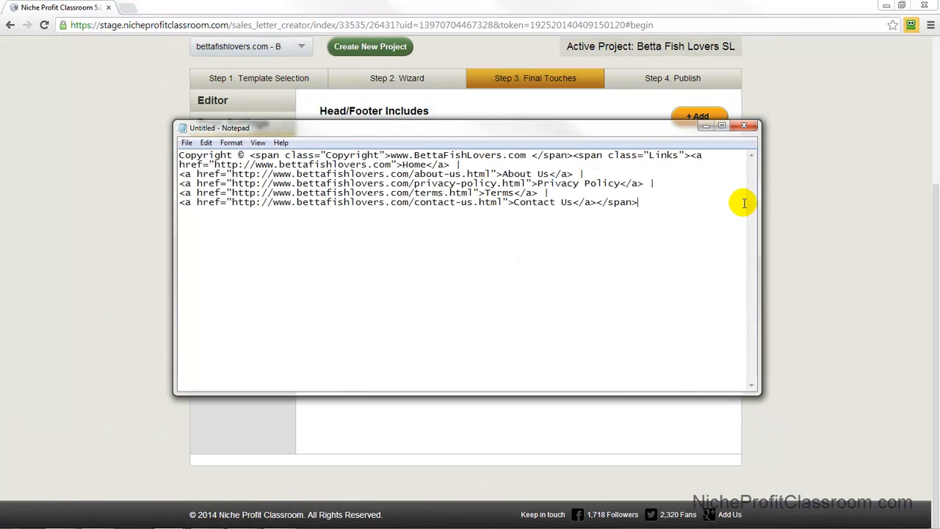
drag(739, 203, 113, 114)
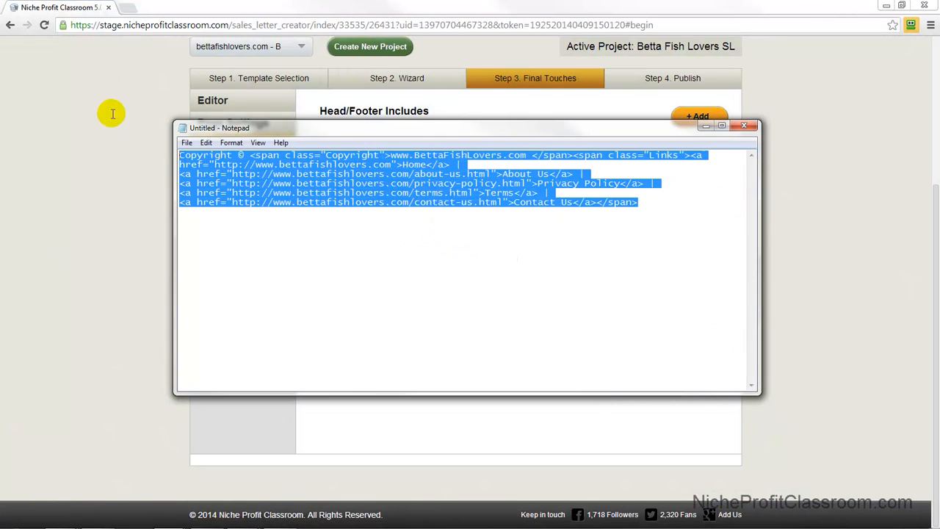
Return to the browser, replace all of the default footer code with the copied code and save the progress.
click(485, 11)
click(466, 239)
key(ctrl+a)
key(ctrl+v)
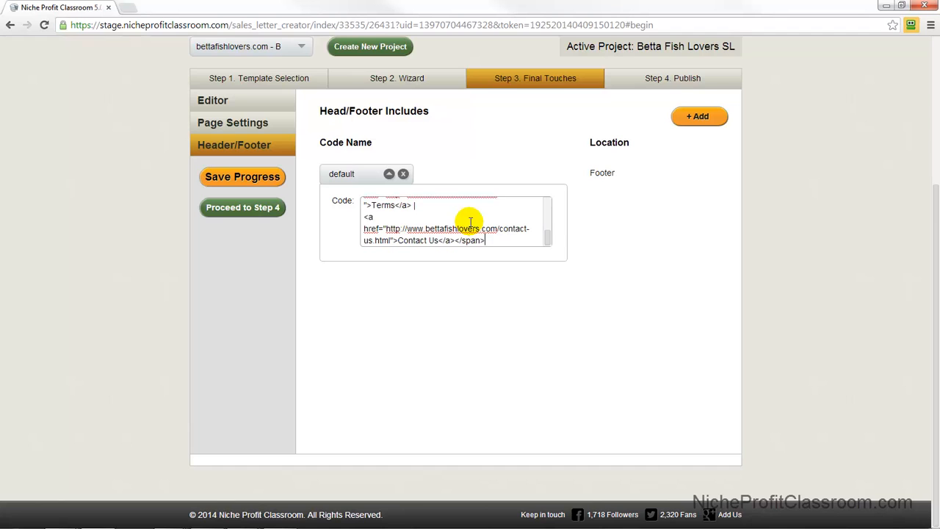
click(389, 174)
click(252, 177)
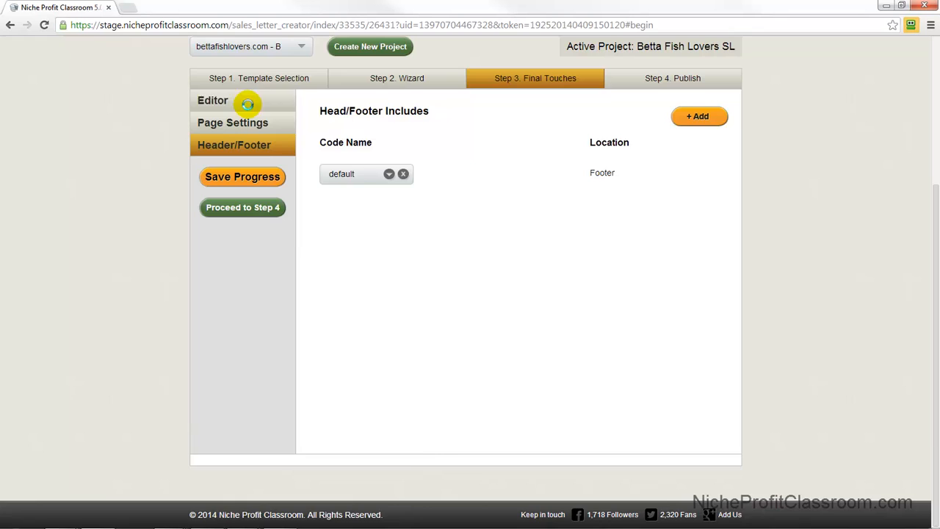
Check the copyright line and footer links at the end of the sales letter in the editor.
click(247, 100)
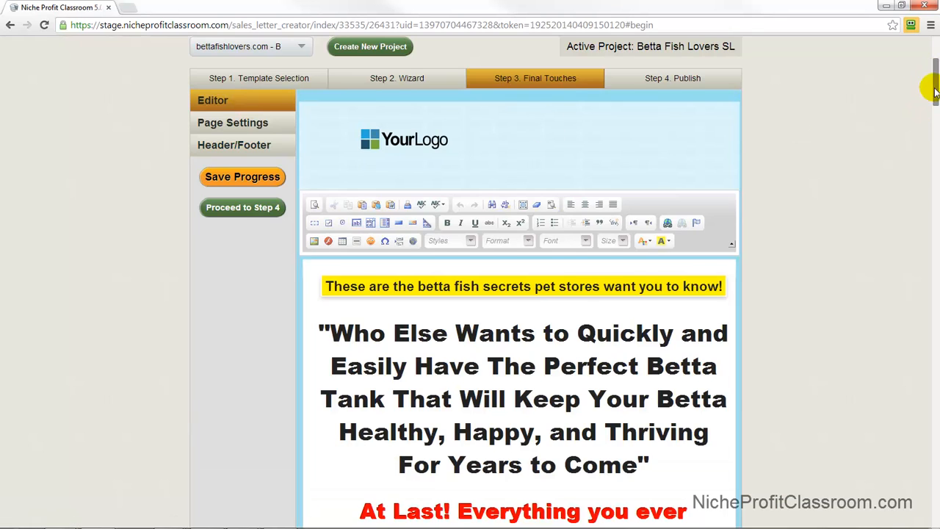
drag(935, 92, 897, 487)
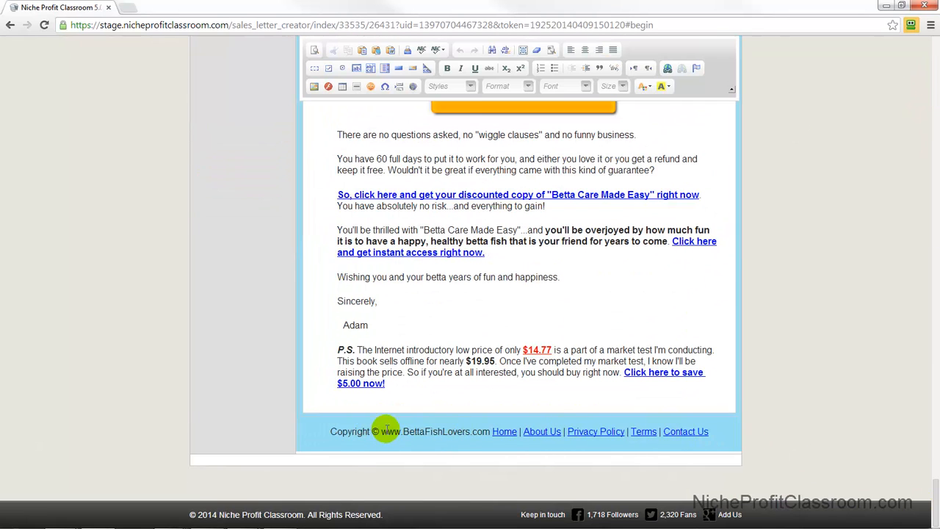
drag(935, 489, 932, 44)
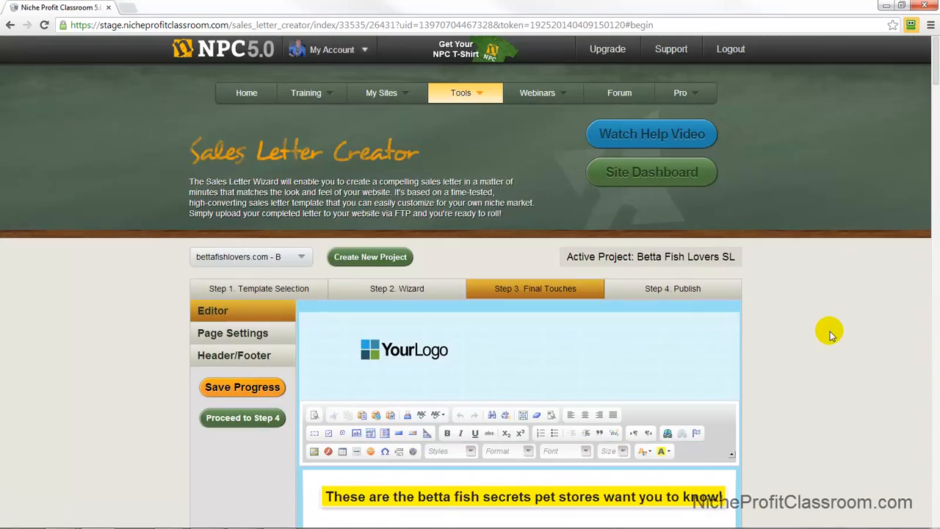
scroll(830, 334, down, 2)
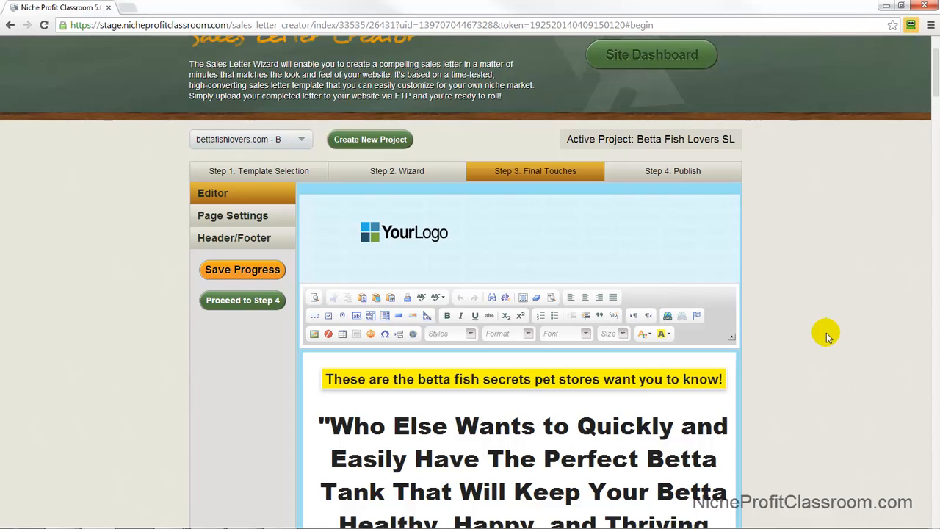